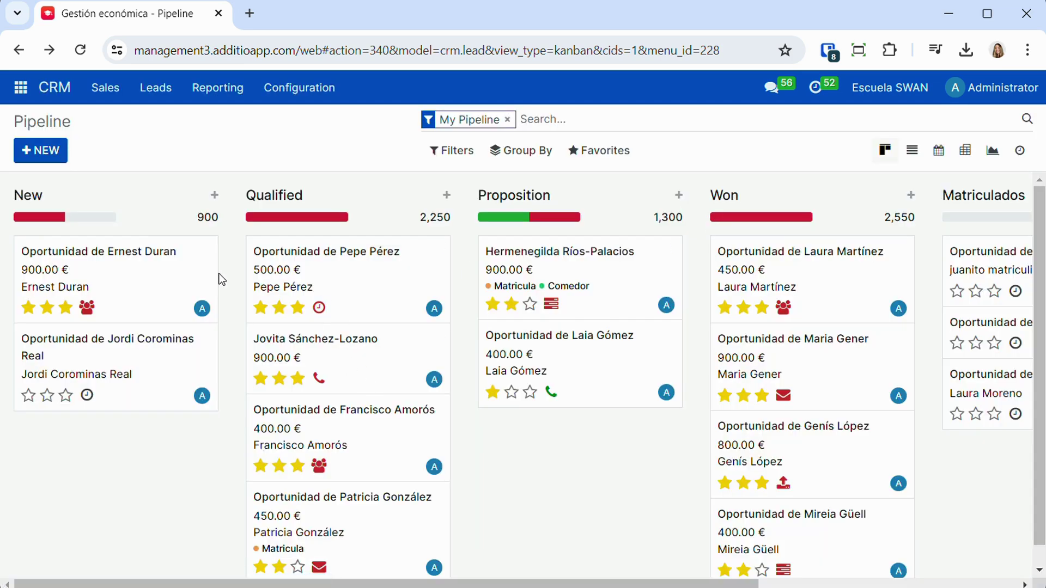
left_click_drag(635, 580, 857, 572)
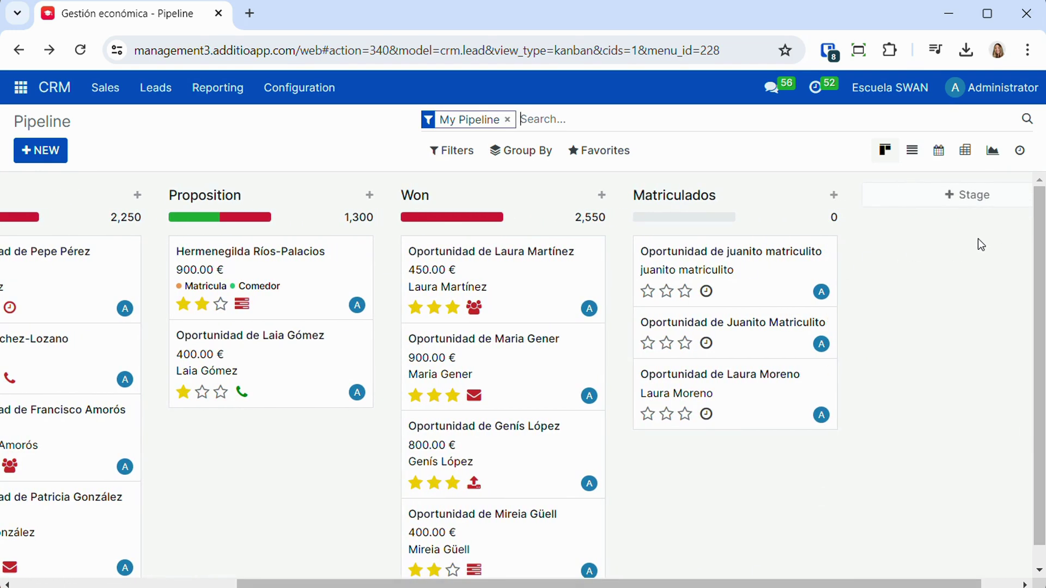
left_click(944, 195)
left_click_drag(817, 586, 589, 584)
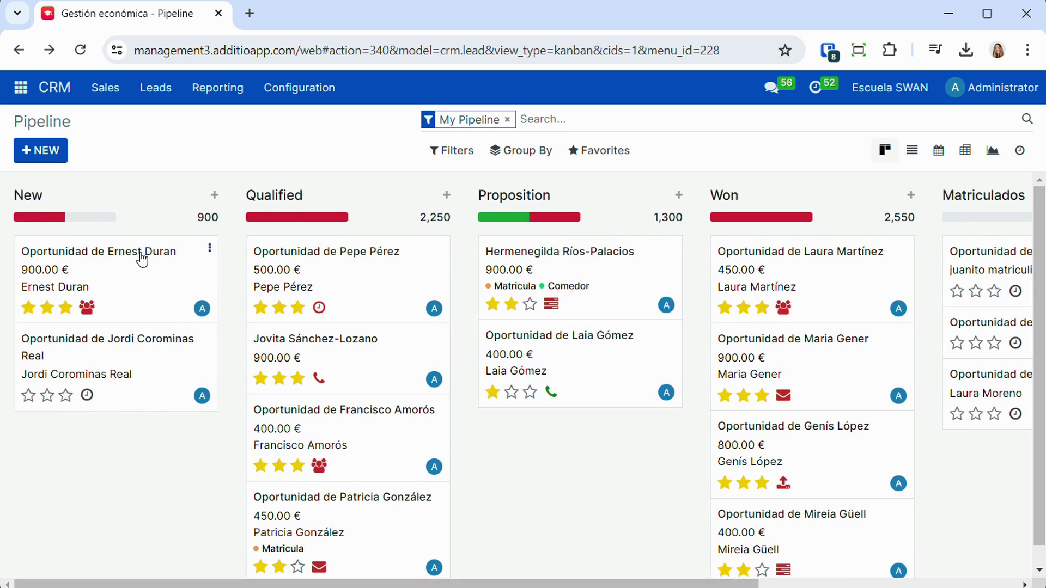
Step: Move the 900 € opportunity from the New stage to the start of the Proposition stage
left_click_drag(137, 271, 570, 266)
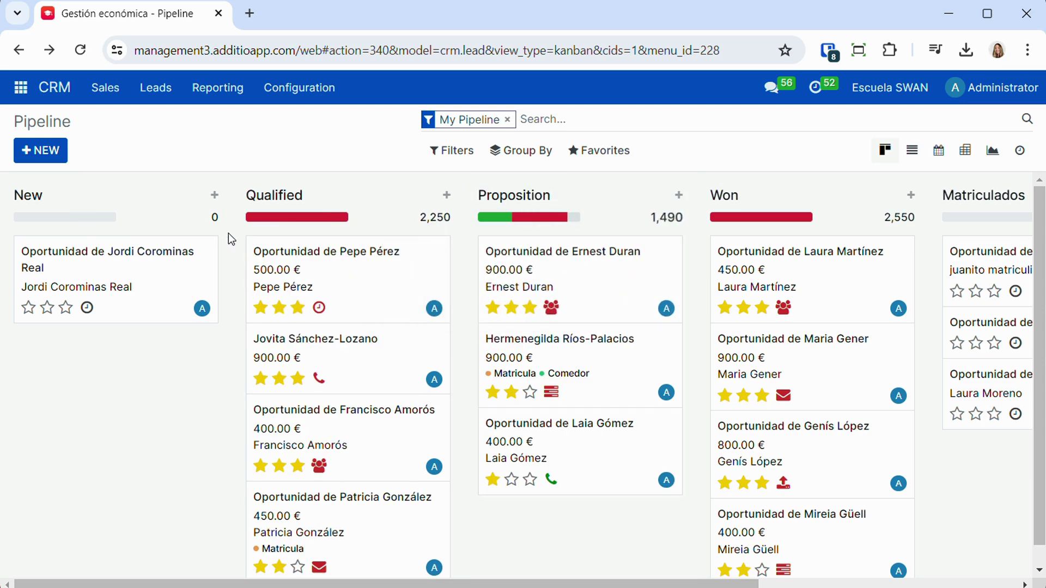
Step: Add an opportunity to the New stage for an existing contact, with an expected revenue of 500 € and a two-star priority
left_click(214, 195)
left_click(130, 307)
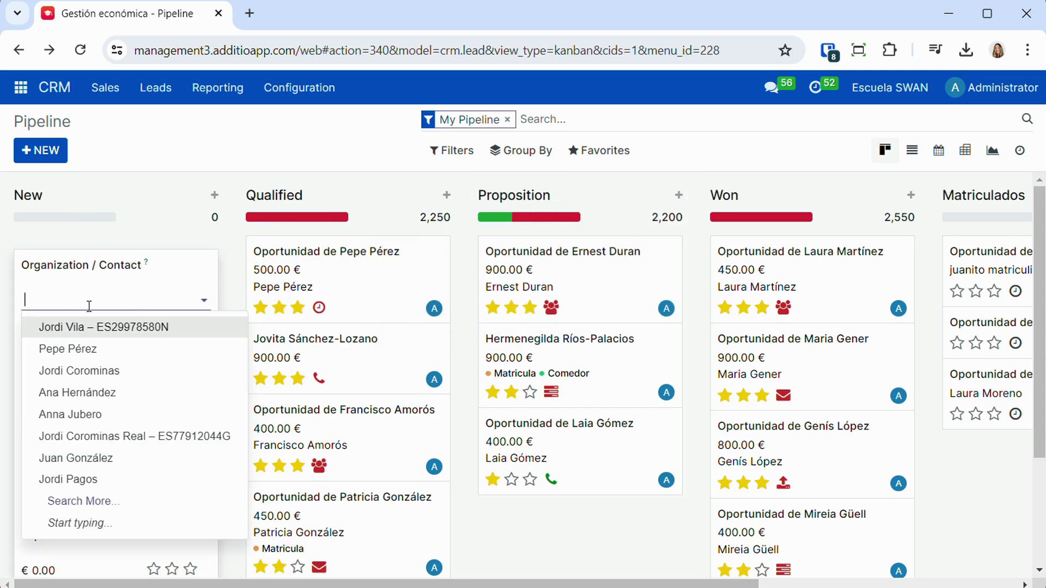
left_click(86, 395)
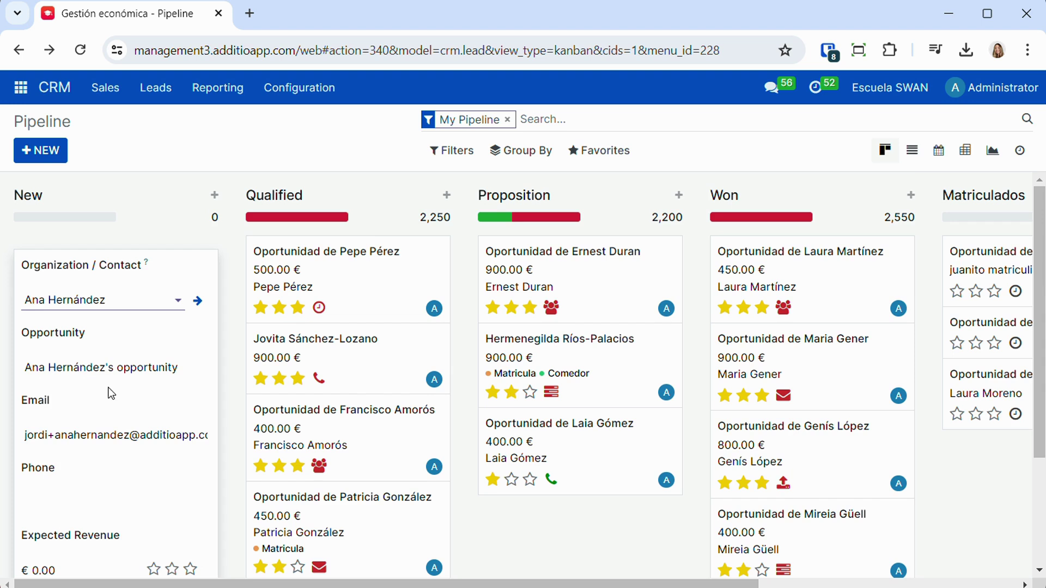
scroll(115, 397, "down", 2)
left_click(36, 485)
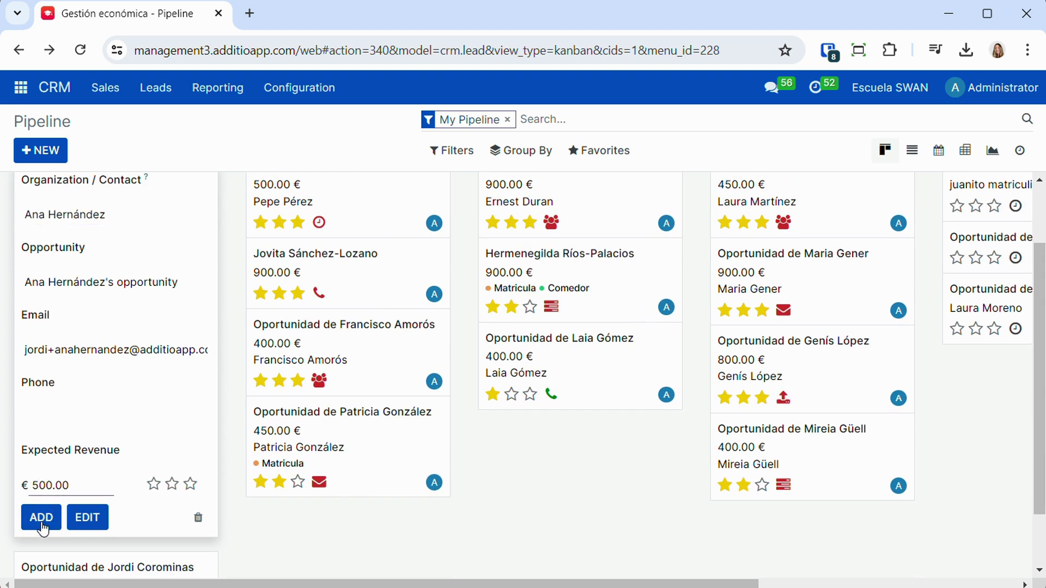
left_click(190, 483)
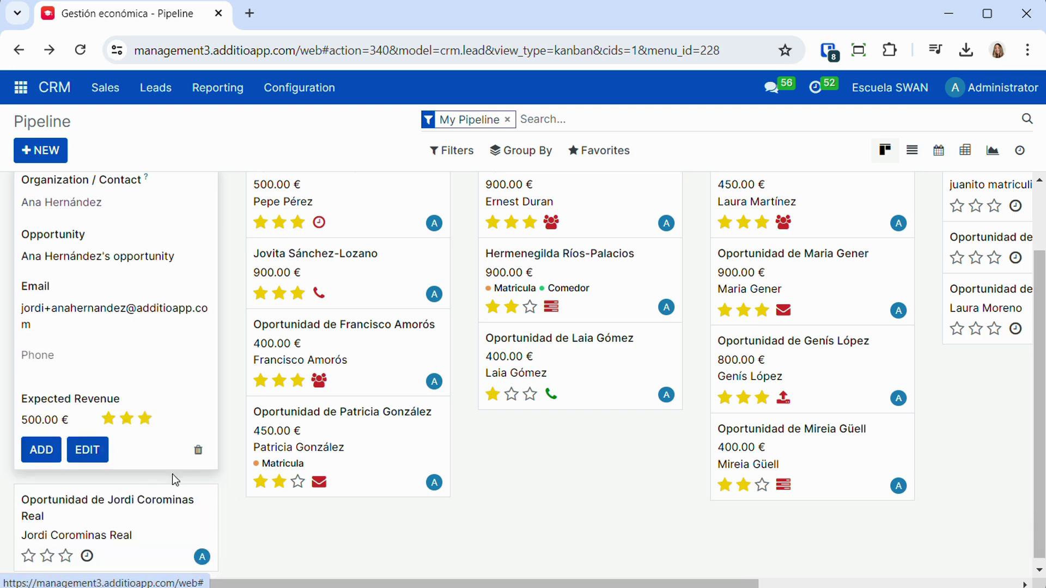
left_click(41, 450)
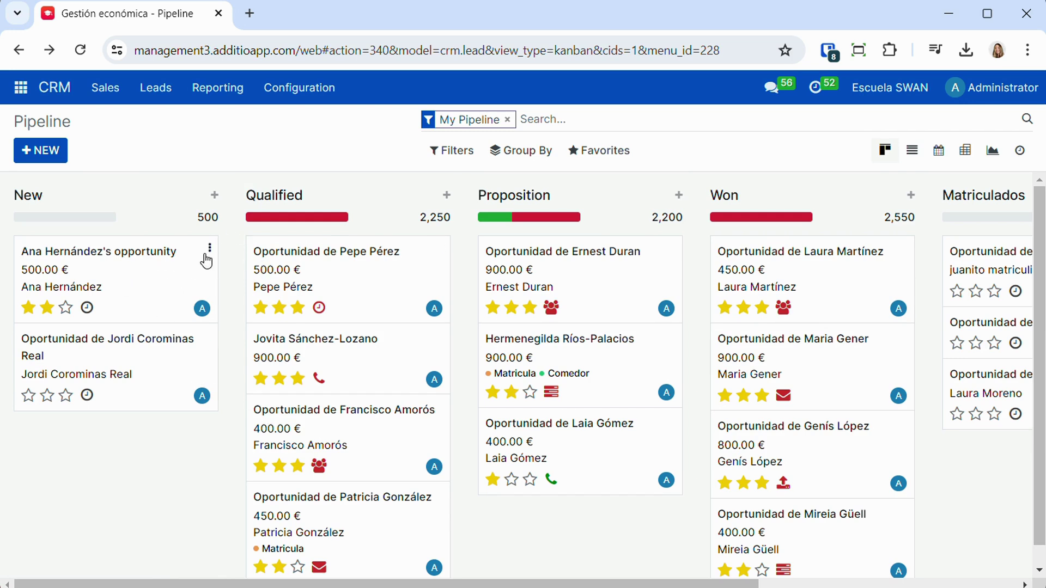
Step: Begin scheduling an Email activity for the 500 € opportunity in New, with the summary "Send email with information"
left_click(209, 250)
left_click(136, 442)
left_click(87, 308)
left_click(203, 404)
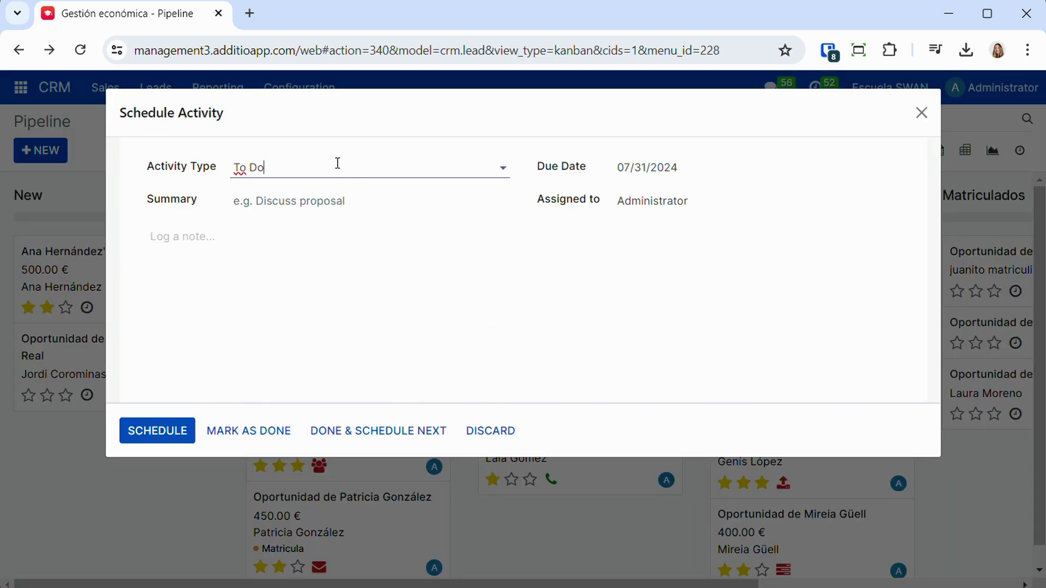
left_click(462, 161)
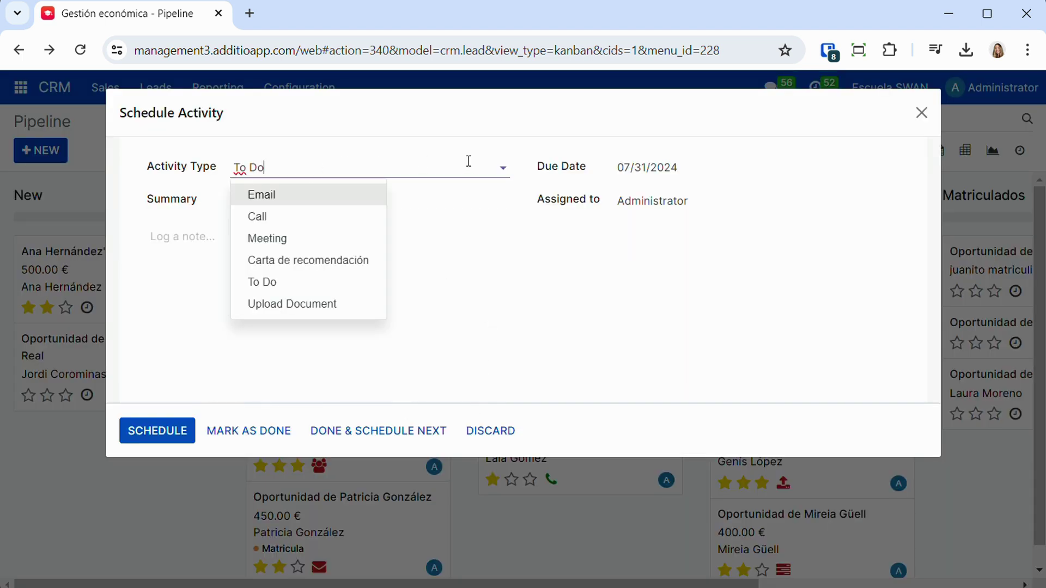
left_click(286, 196)
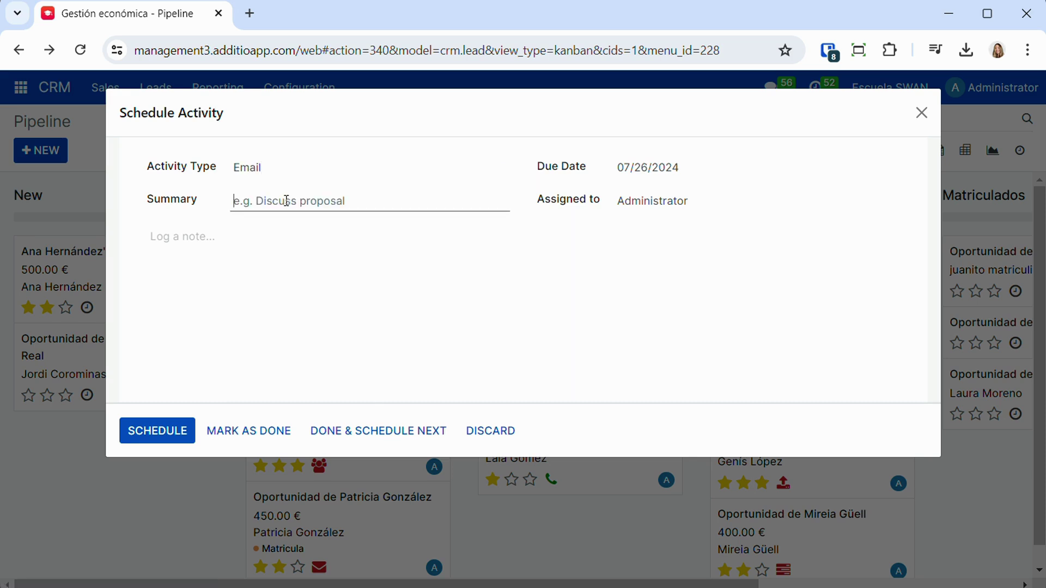
type("Send email with information")
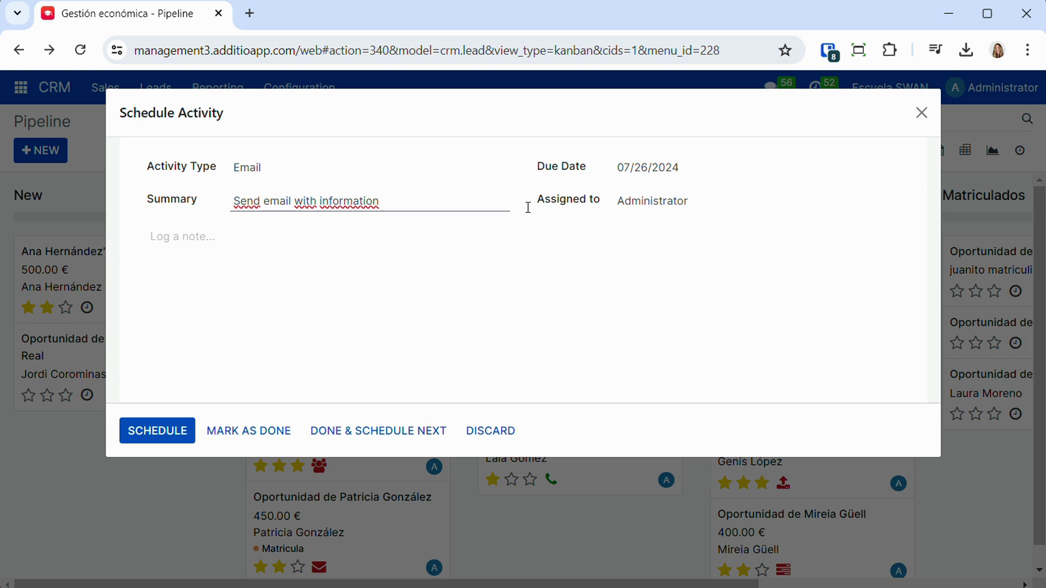
left_click(387, 252)
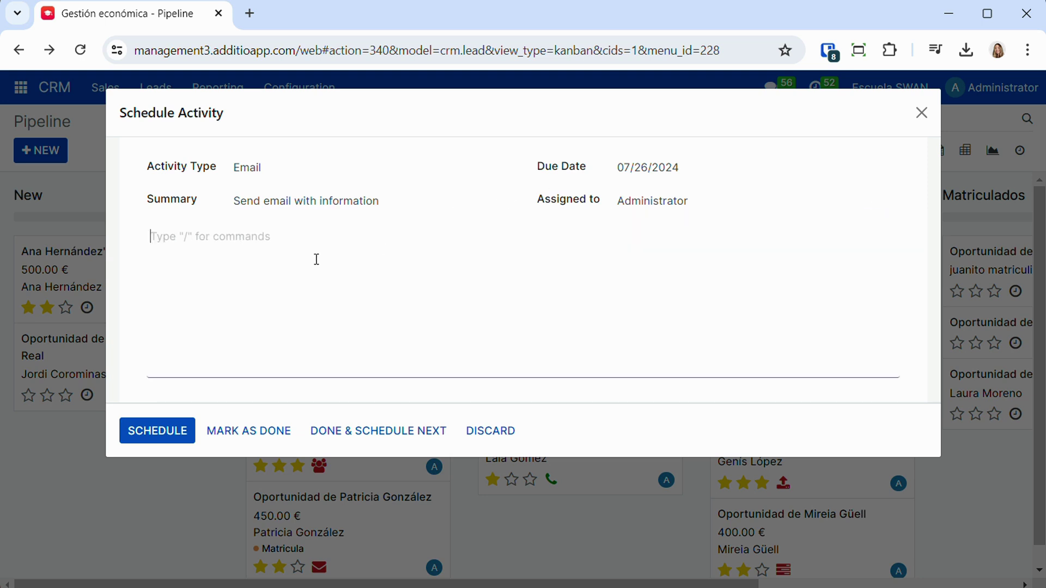
Step: Set the email activity's due date to 09/24/2024 and schedule it
left_click(675, 170)
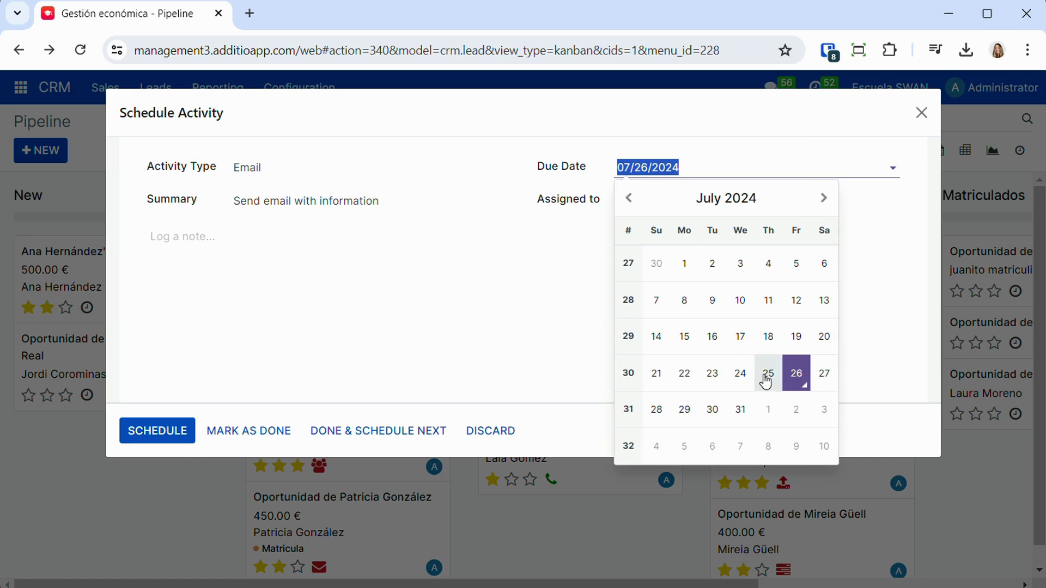
left_click(823, 198)
left_click(823, 198)
left_click(713, 373)
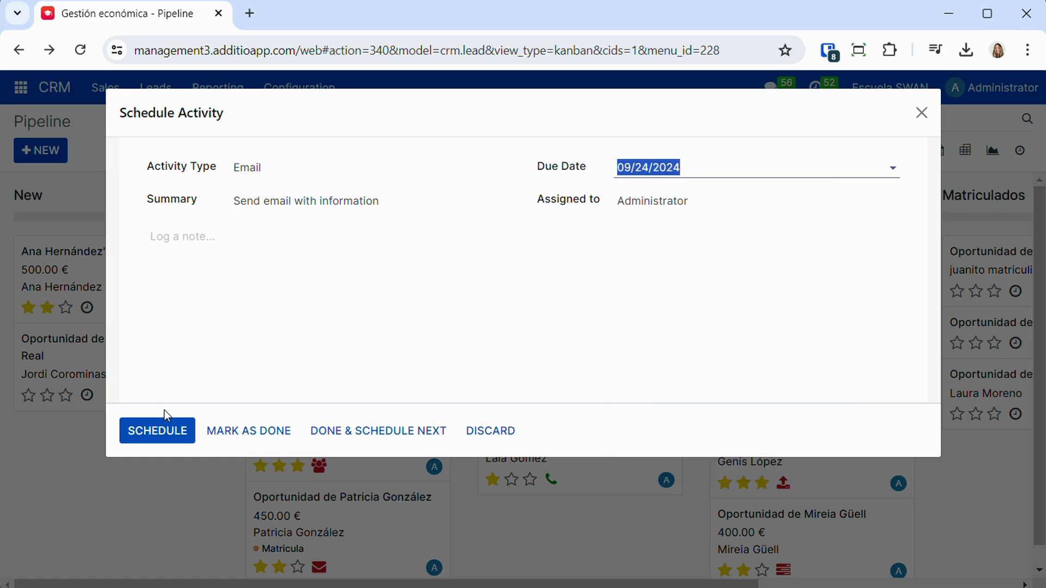
left_click(165, 423)
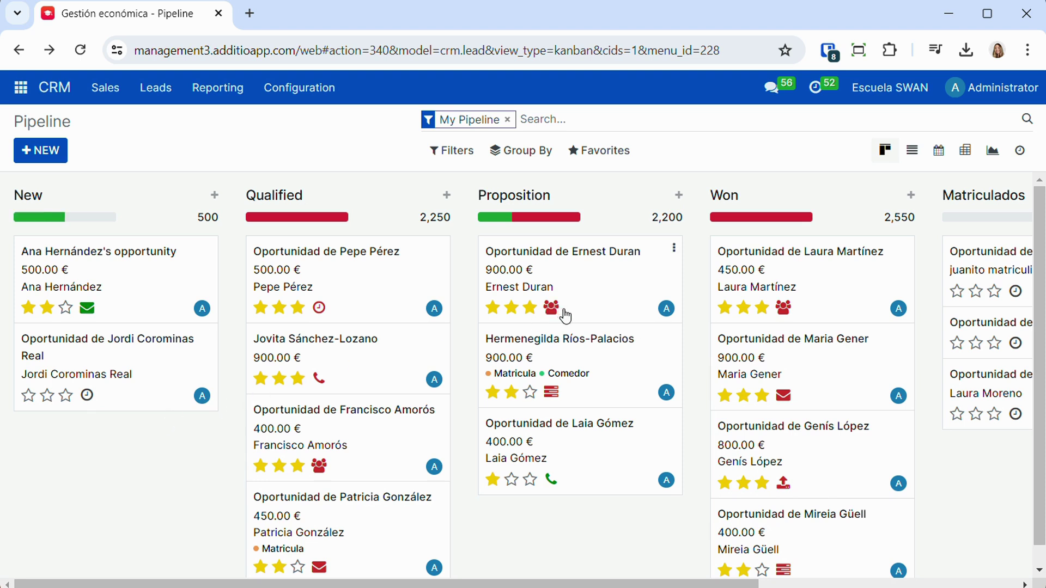
Step: Examine the pipeline's filtering, custom filter, grouping and favorite search options
left_click(455, 153)
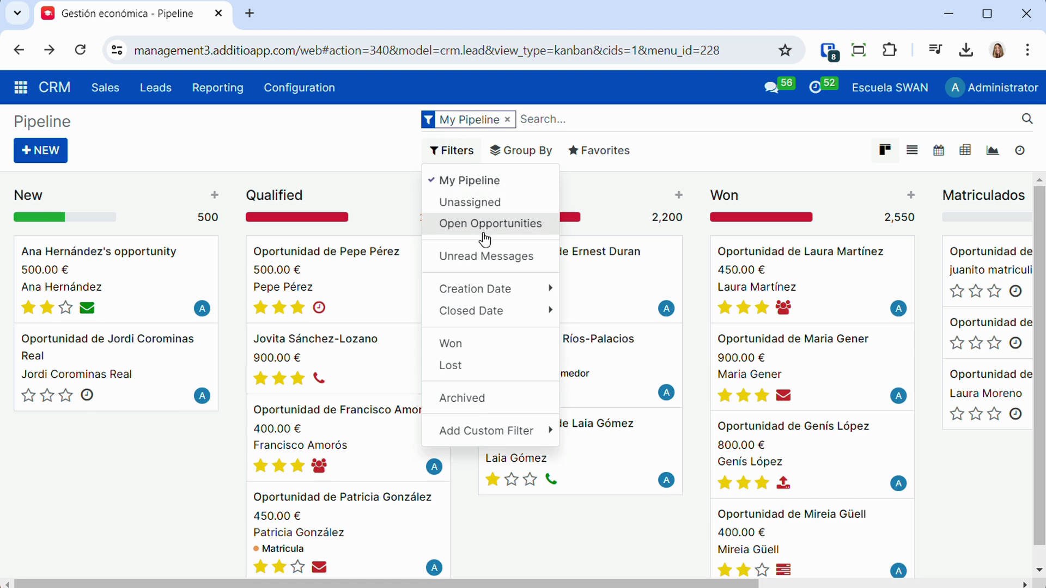
left_click(530, 431)
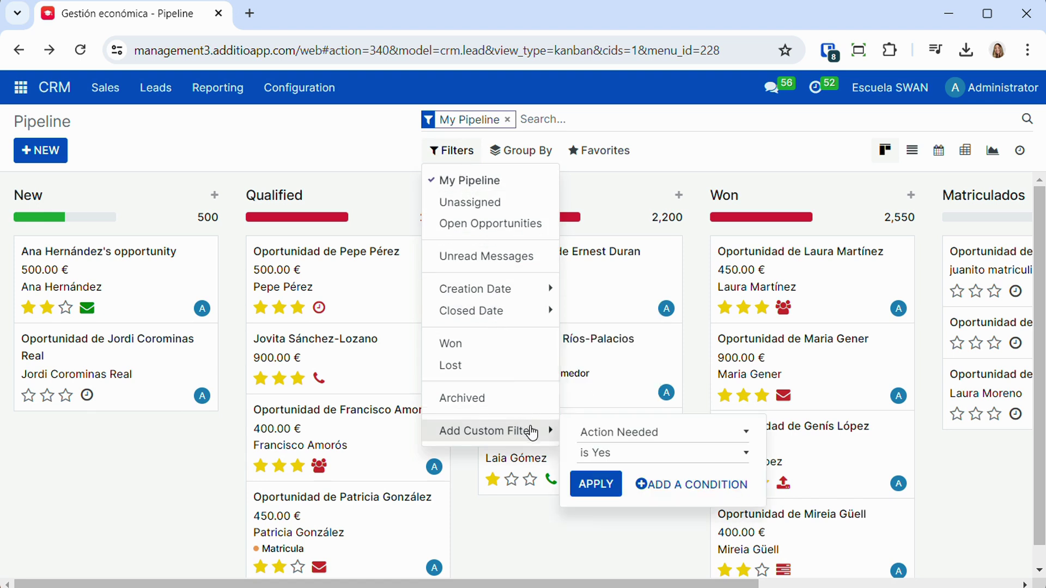
left_click(547, 152)
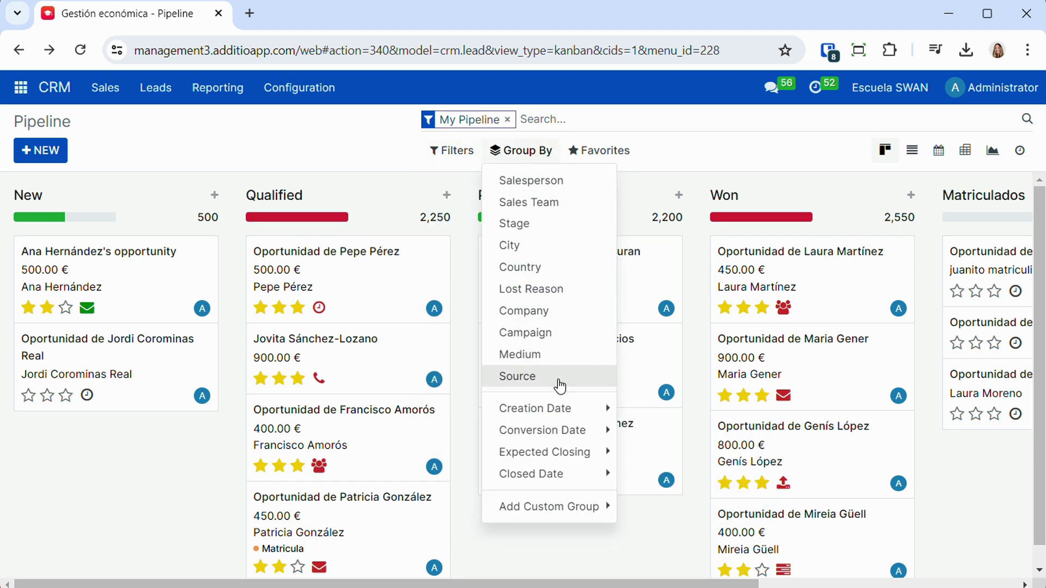
left_click(558, 433)
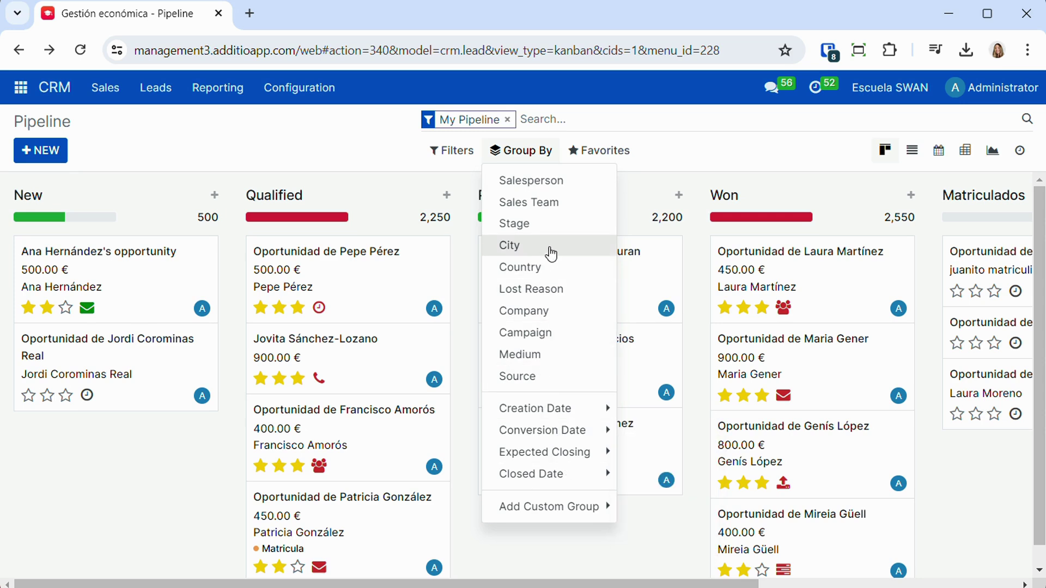
left_click(582, 153)
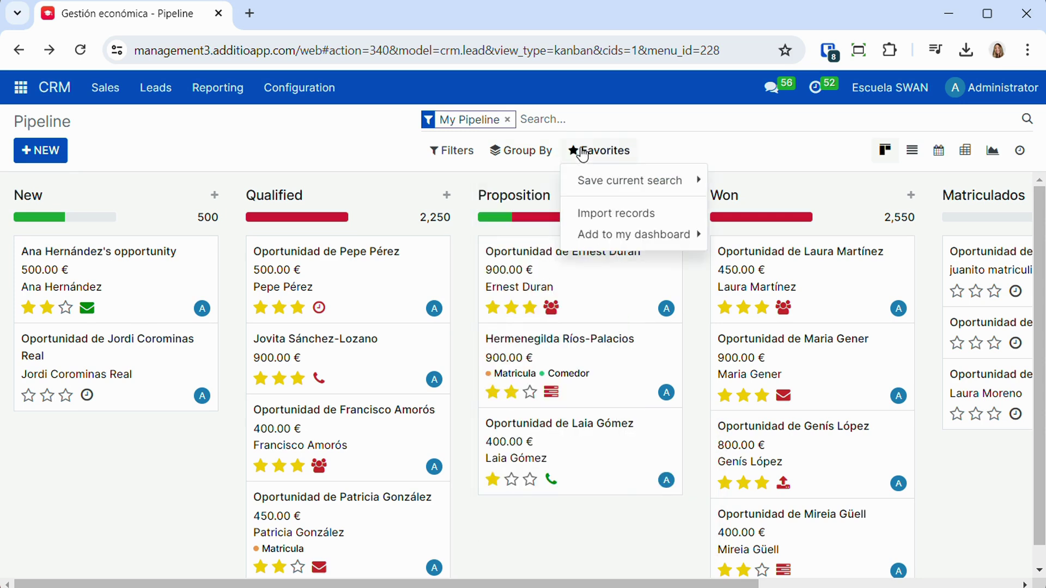
mouse_move(596, 188)
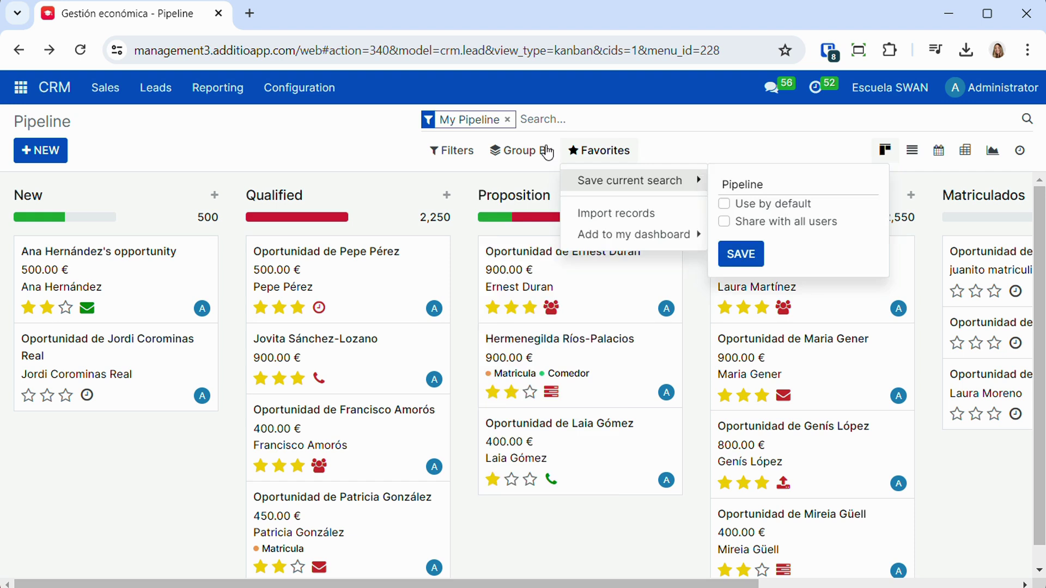
left_click(375, 139)
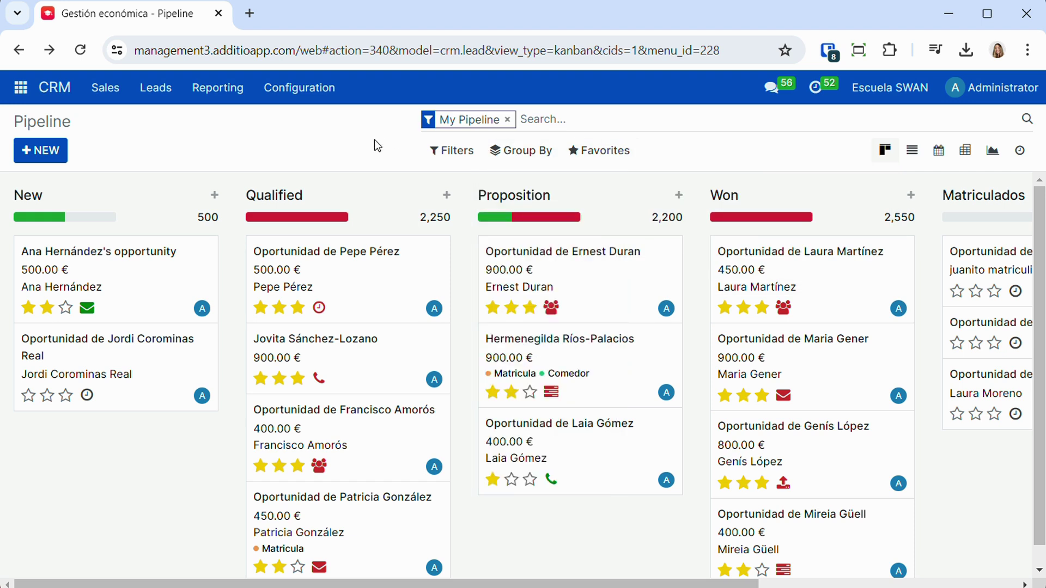
Step: Find the 500 € opportunity in New by the contact's first name and move it to the Proposition stage
left_click(604, 122)
type("ana")
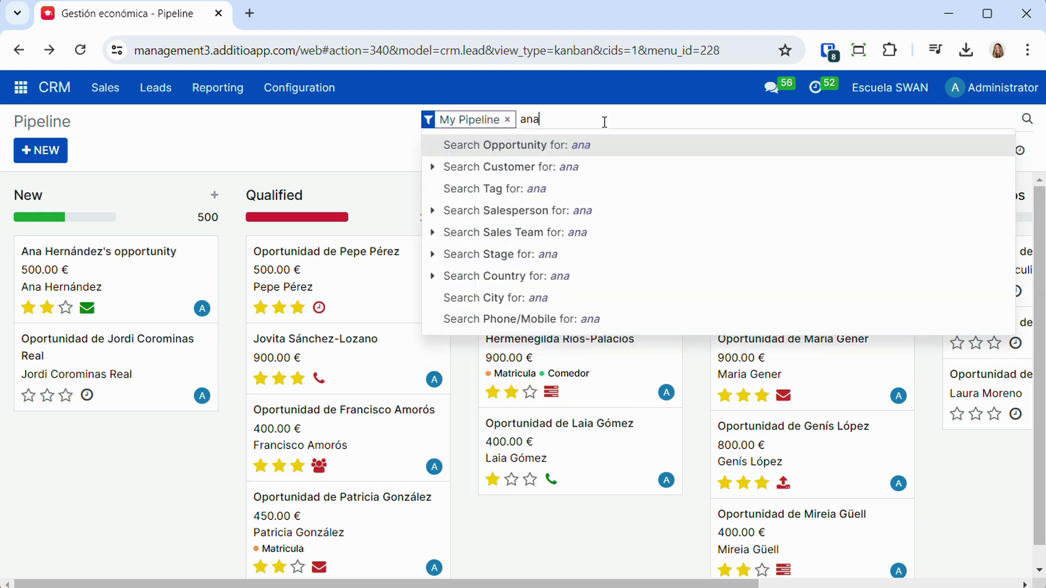
key("Return")
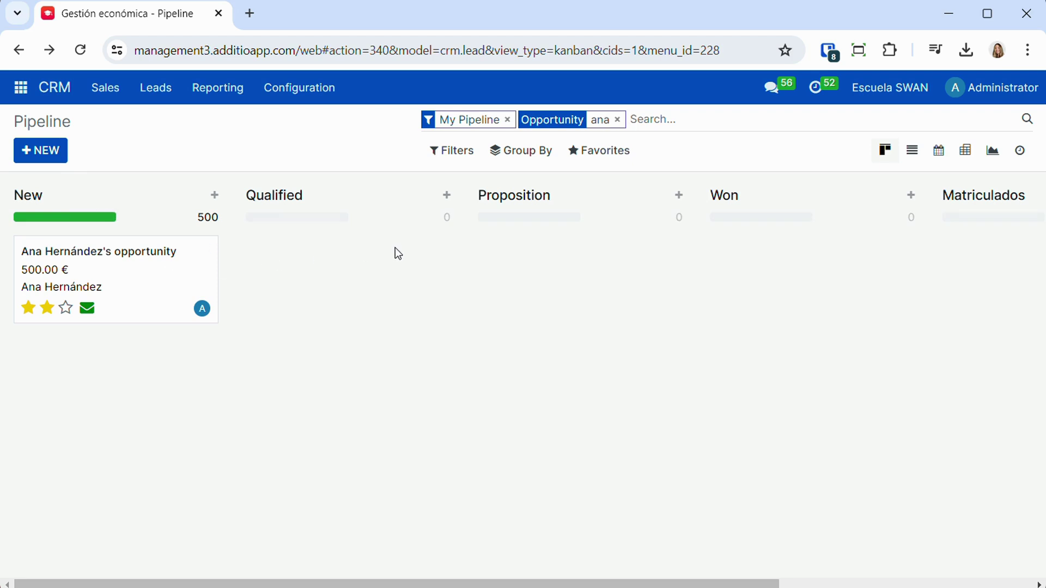
left_click_drag(181, 283, 488, 259)
left_click(617, 119)
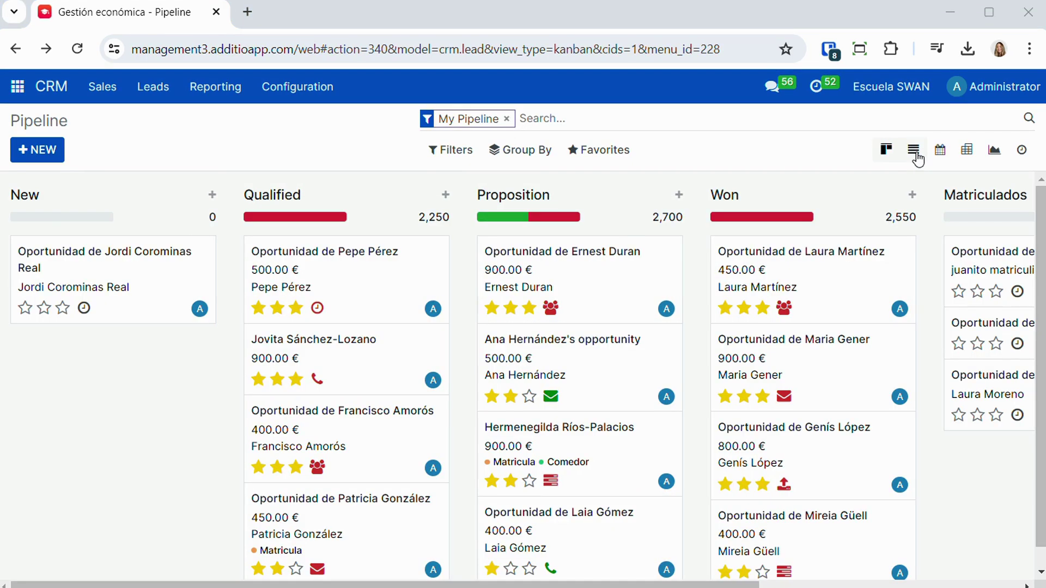
Step: Review the pipeline's opportunities as a list and as a calendar, and return to the kanban board
left_click(917, 156)
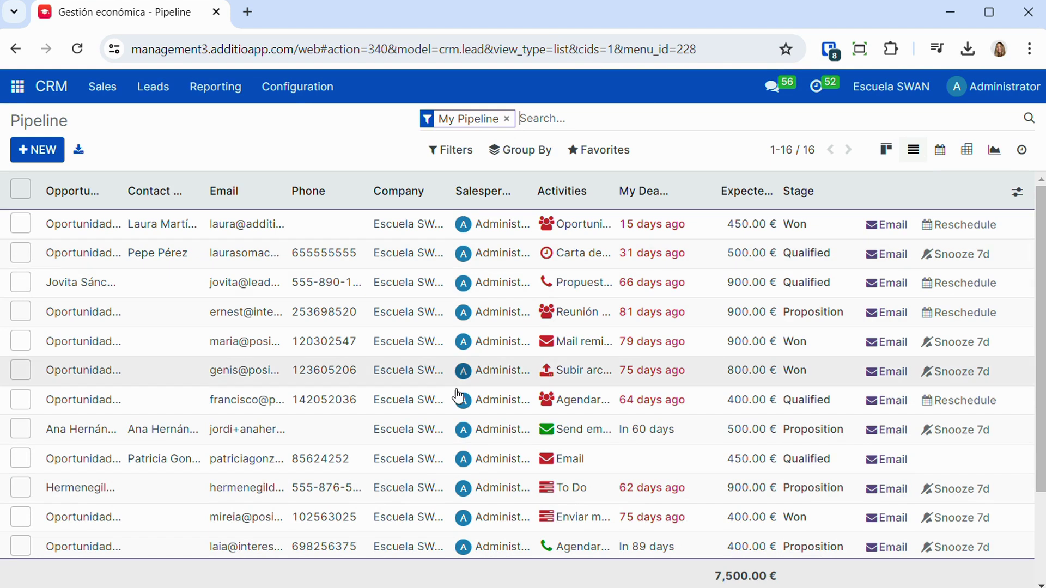
scroll(463, 409, "down", 3)
scroll(463, 417, "up", 3)
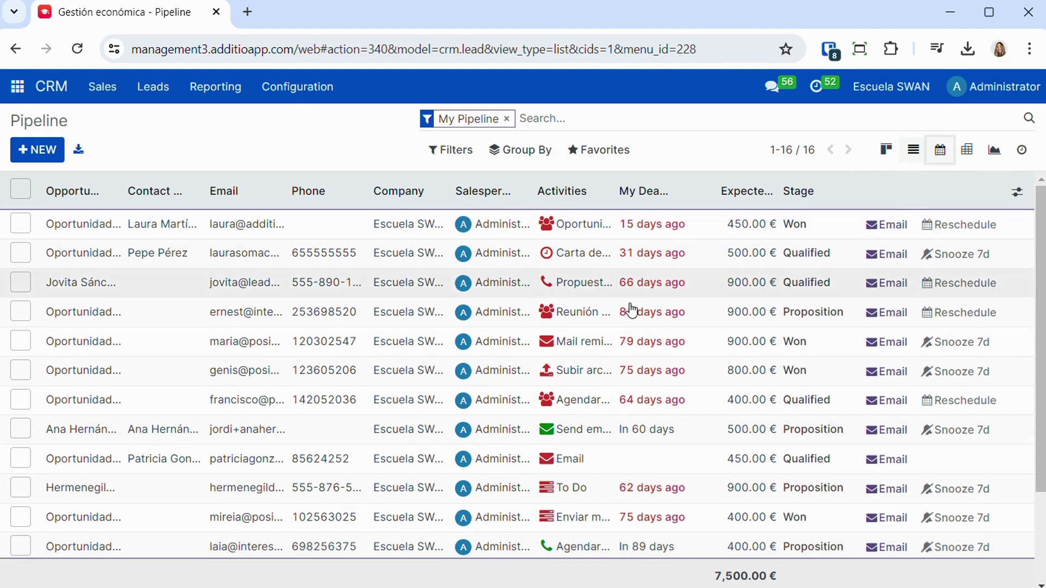
left_click(940, 152)
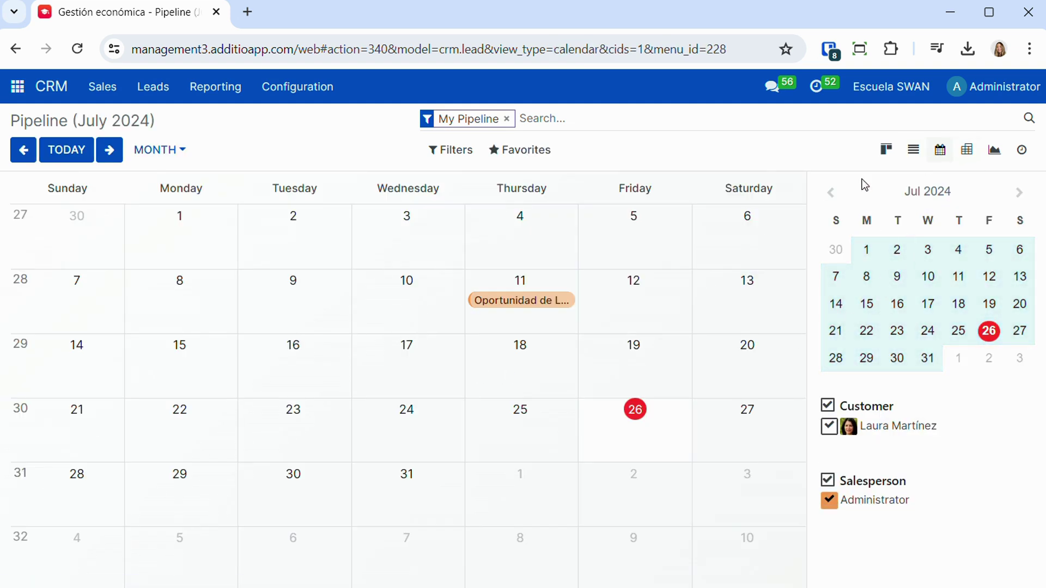
left_click(890, 154)
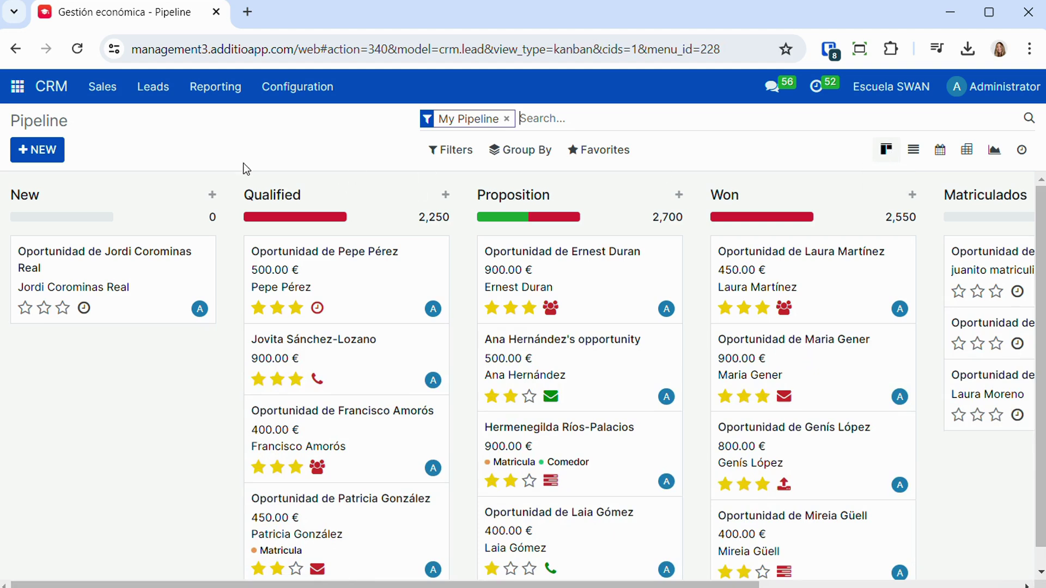
Step: Open the My Activities list and examine its filtering and grouping options
left_click(99, 90)
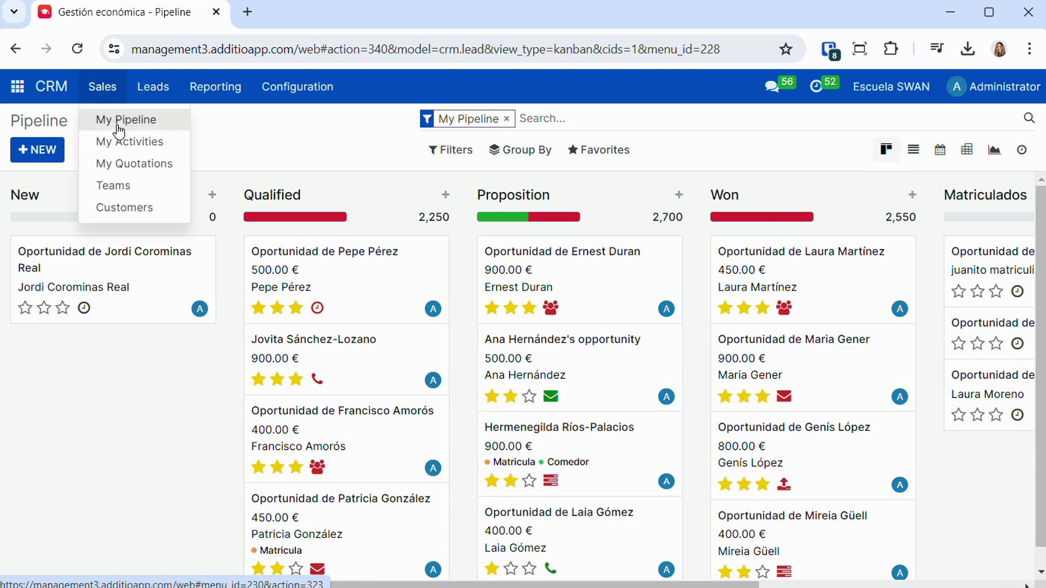
left_click(137, 150)
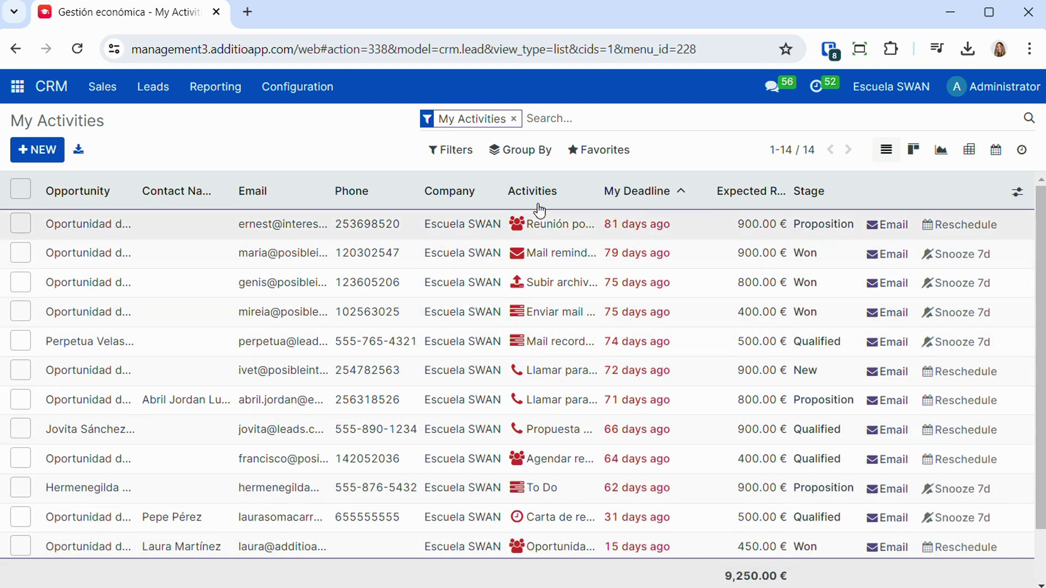
left_click(526, 155)
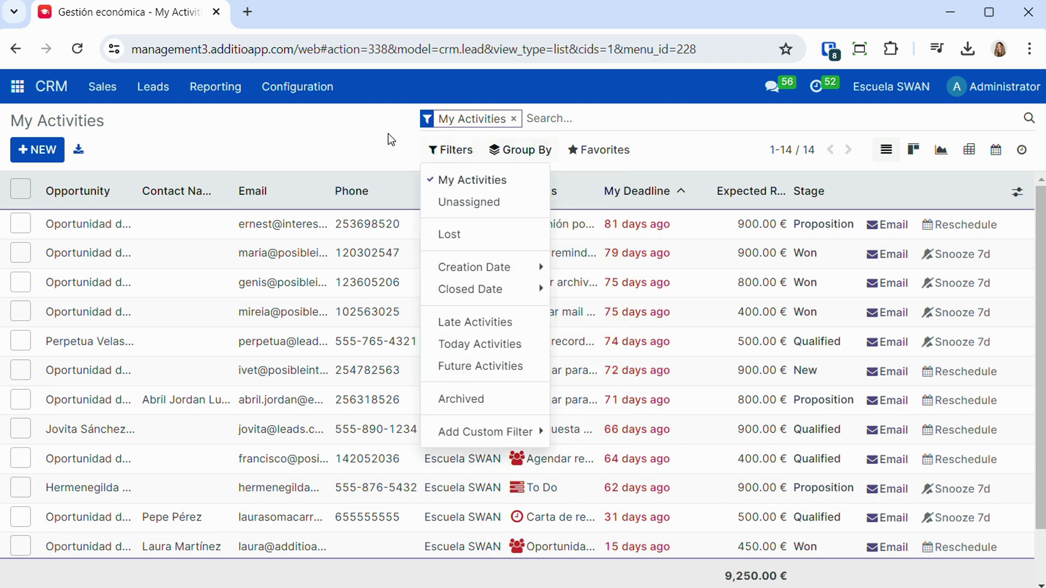
left_click(350, 142)
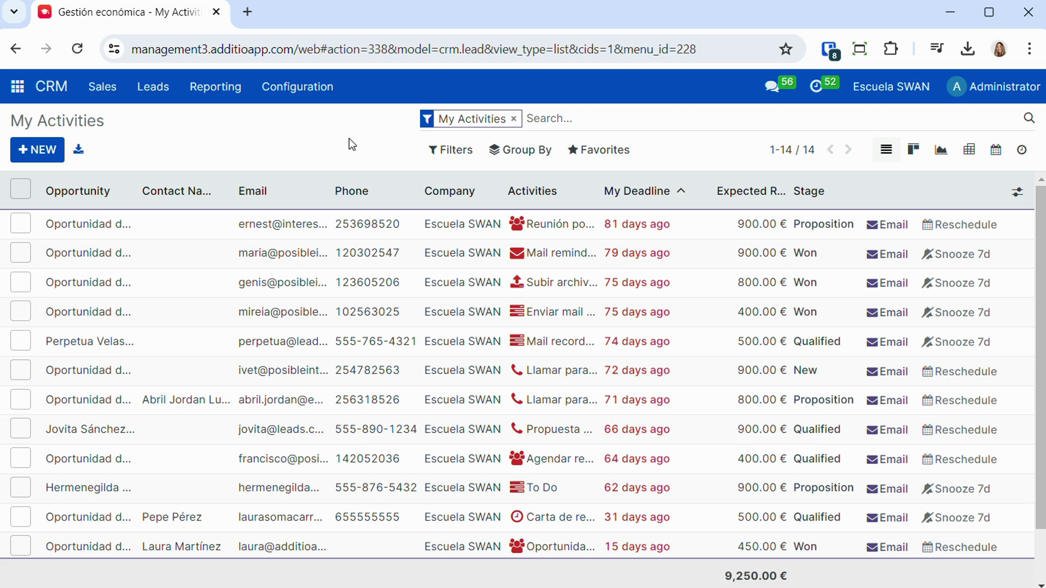
Step: Search the activities list for the lead by the contact's first name and open the matching opportunity
type("ana")
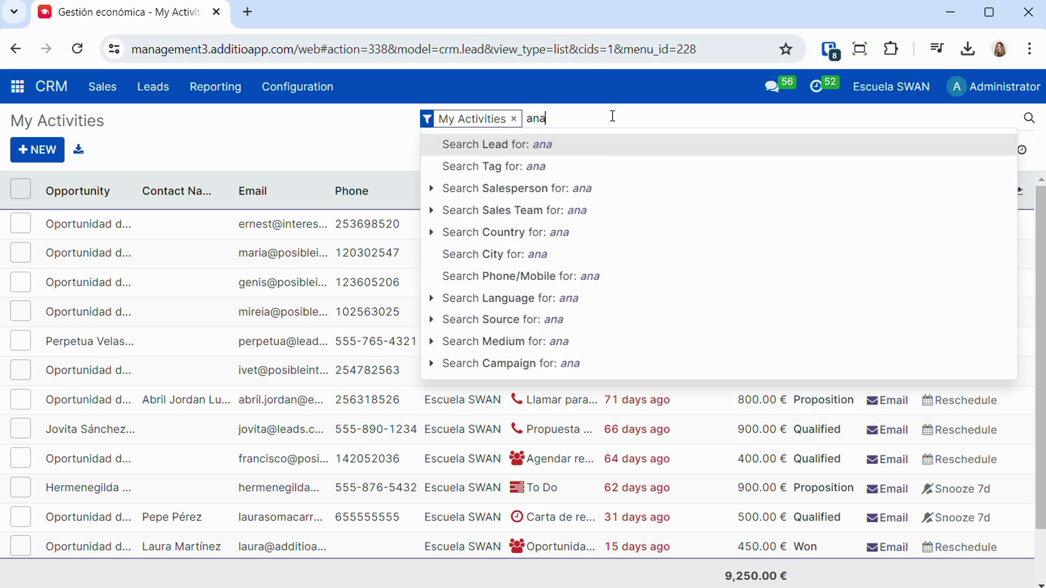
key("Return")
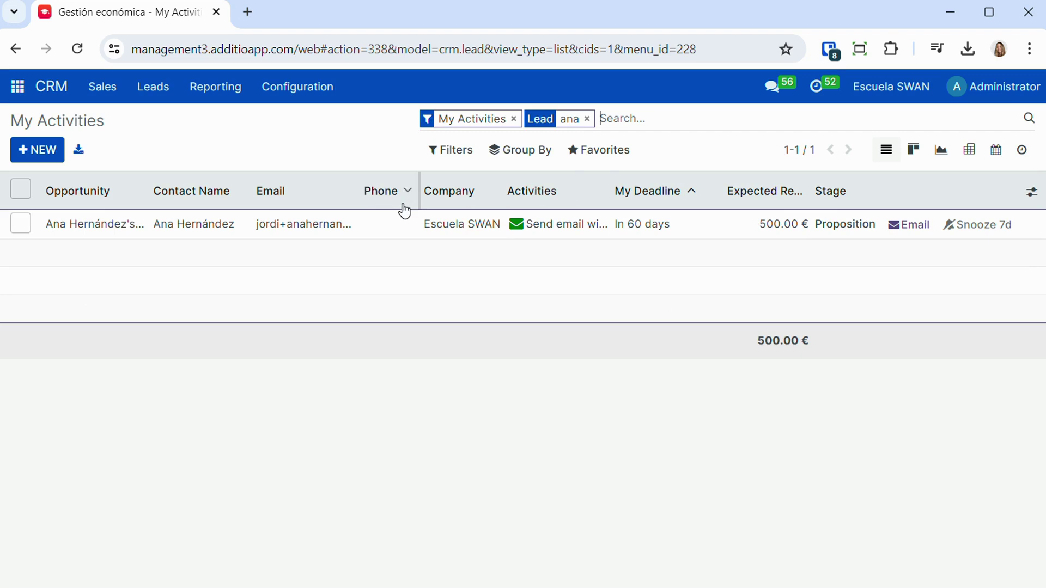
left_click(198, 238)
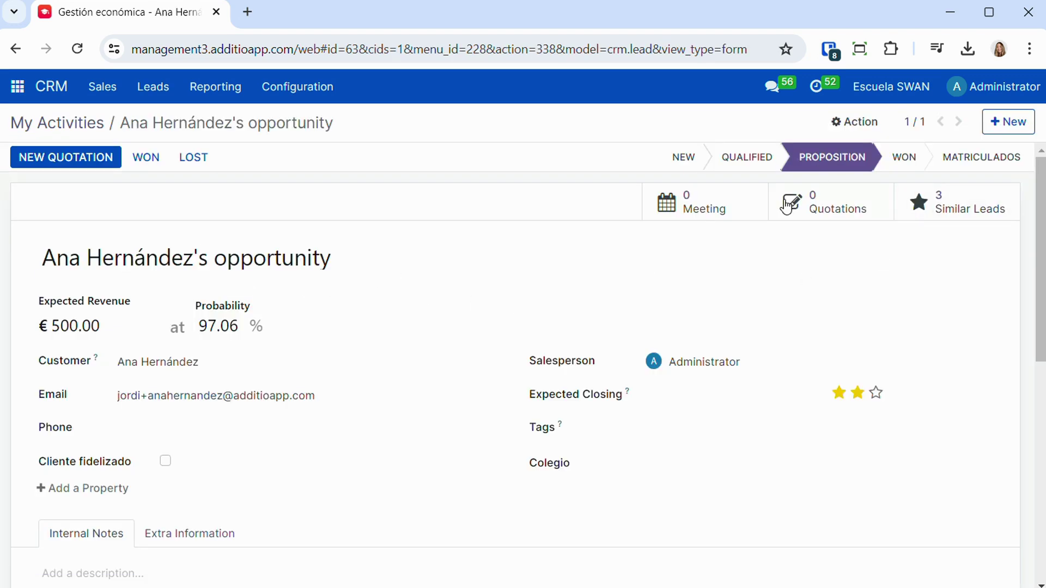
Step: Examine the opportunity's contact details, extra information, internal notes, planned activities and stage history
scroll(254, 349, "down", 3)
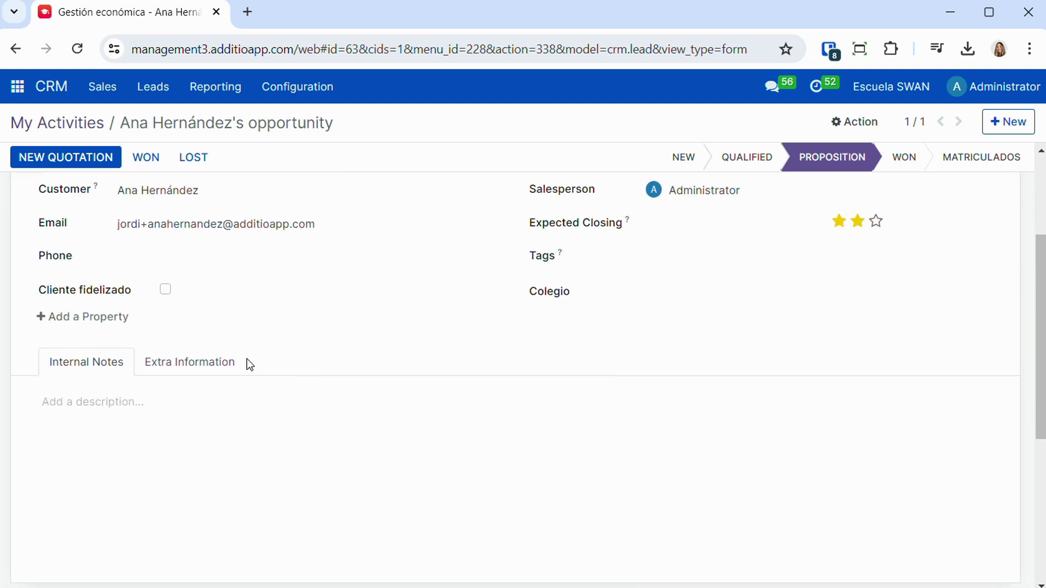
scroll(173, 356, "down", 2)
left_click(199, 280)
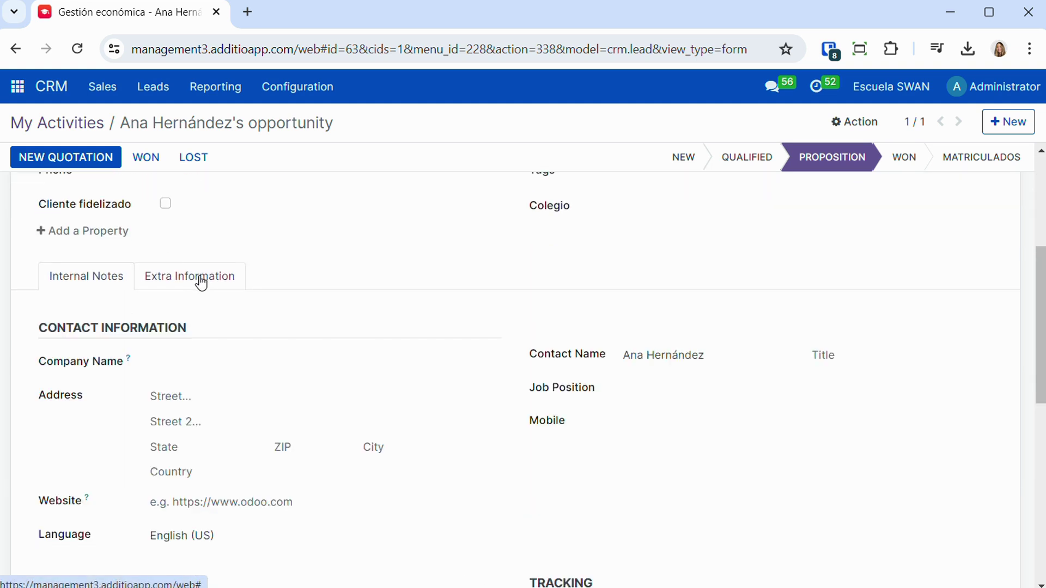
scroll(174, 353, "down", 5)
scroll(169, 354, "up", 5)
left_click(66, 280)
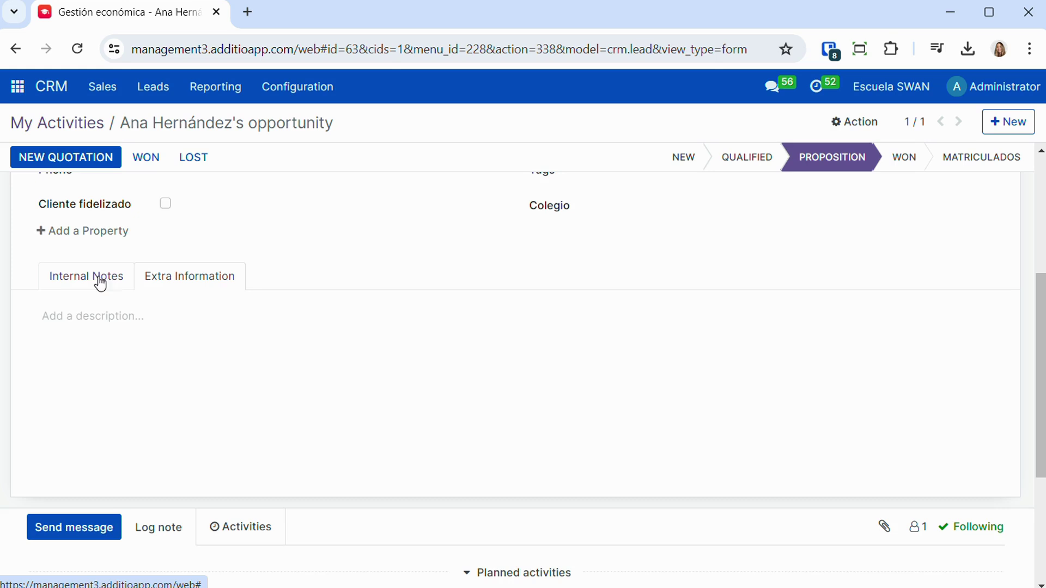
scroll(372, 359, "down", 4)
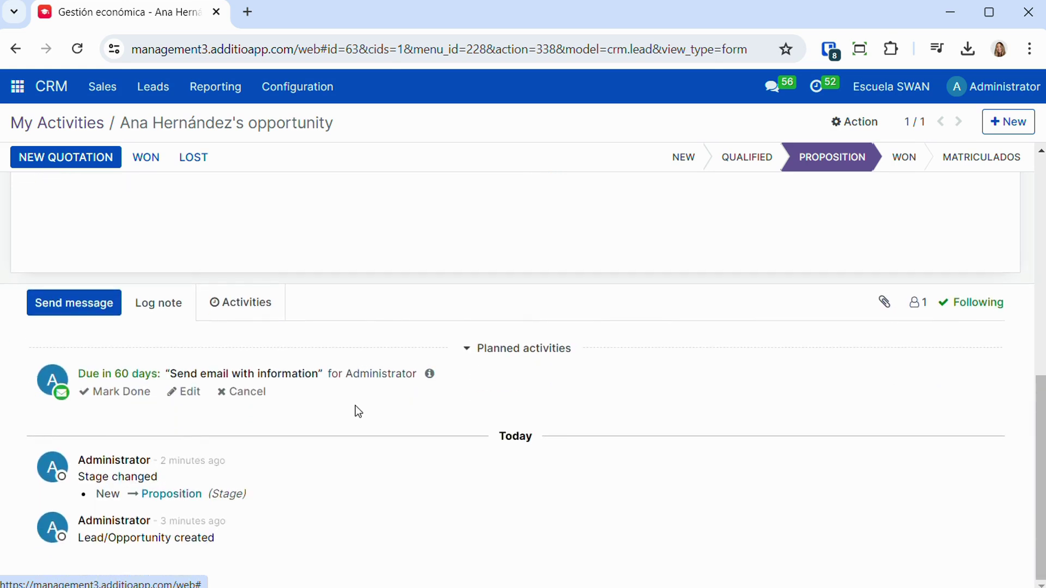
scroll(371, 408, "up", 7)
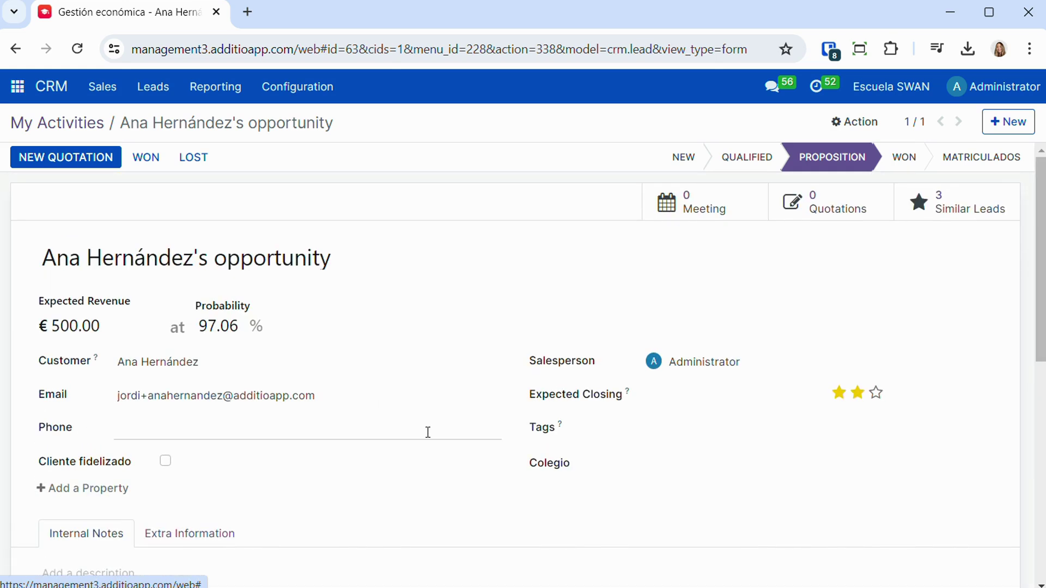
scroll(591, 444, "down", 5)
scroll(590, 442, "up", 5)
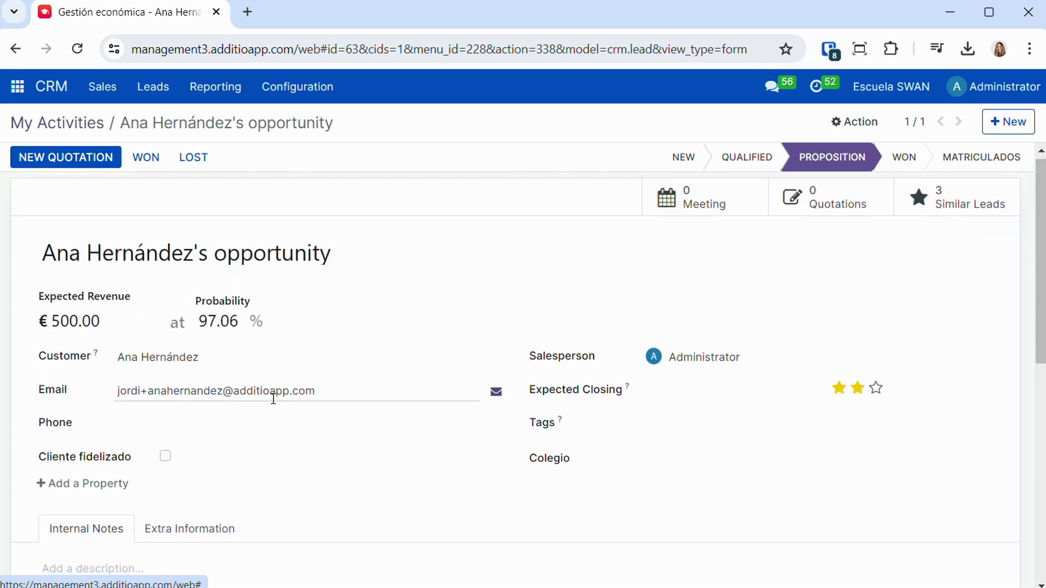
scroll(275, 397, "down", 5)
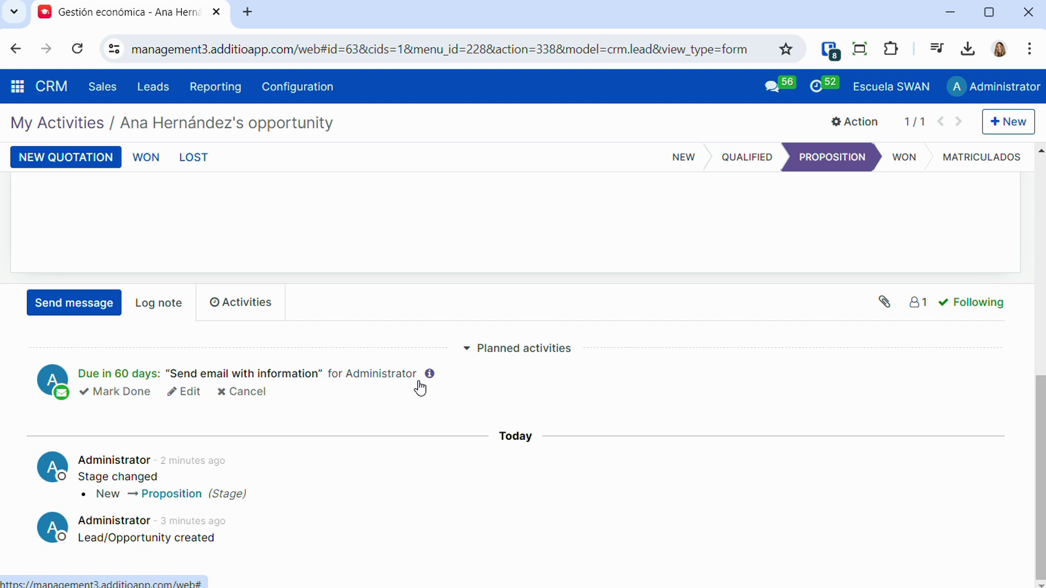
Step: Start scheduling a new activity of type Call for the opportunity and open its due date for editing
left_click(252, 312)
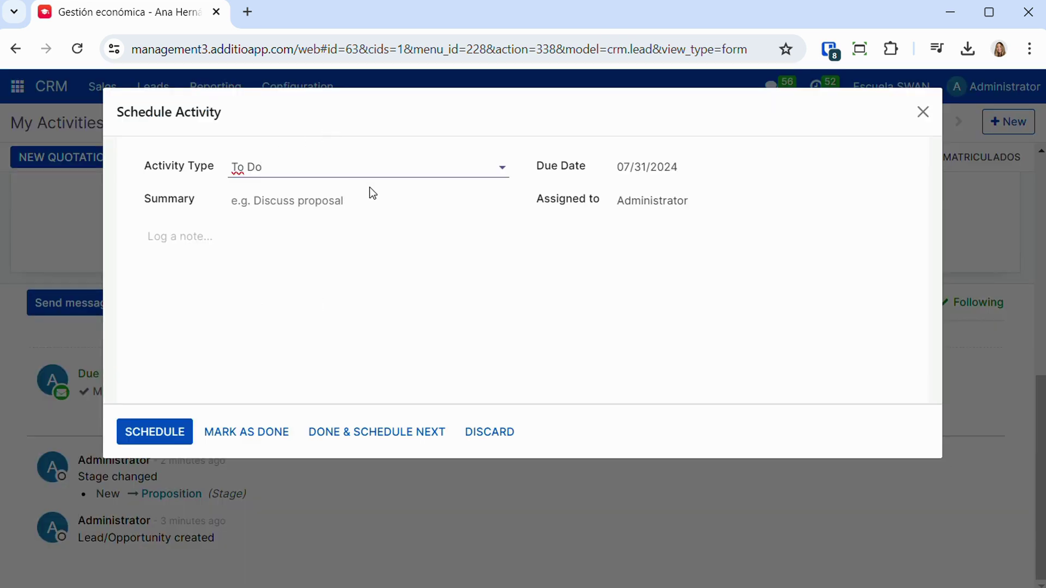
left_click(373, 171)
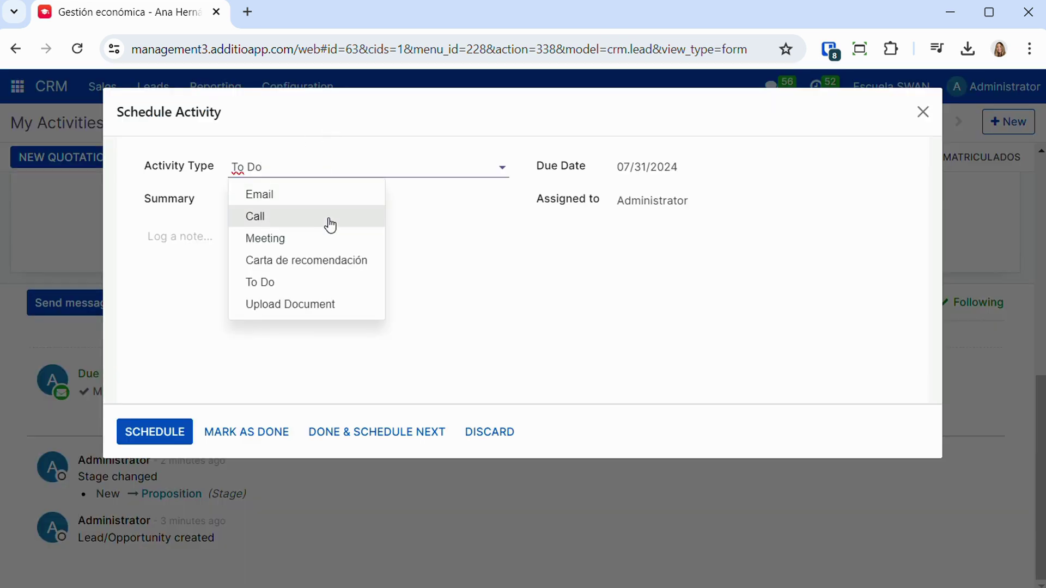
left_click(294, 217)
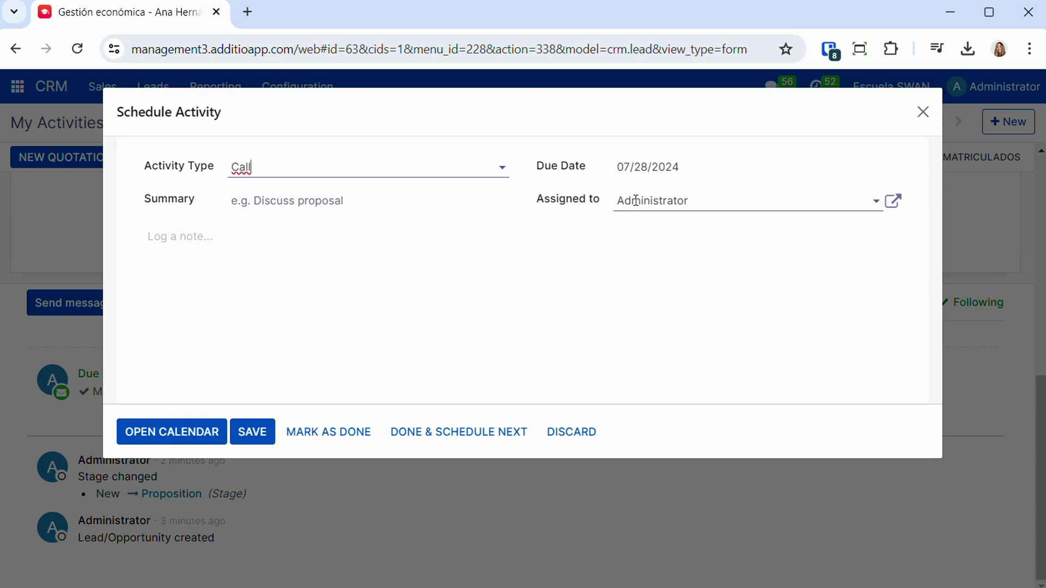
left_click(693, 167)
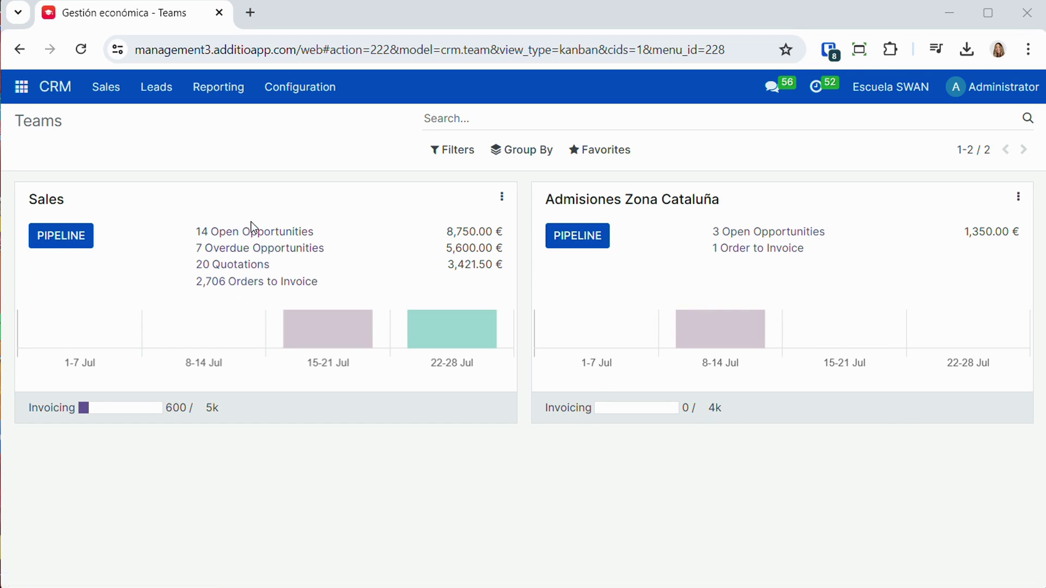
Step: Review the Sales team's open opportunities, and display the CRM customers as a list
left_click(259, 238)
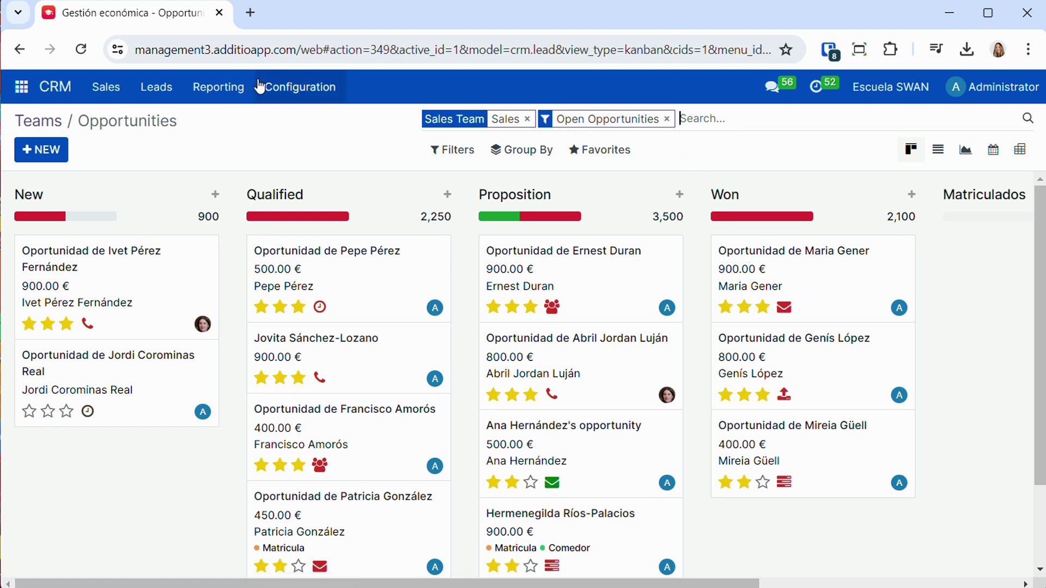
left_click(107, 87)
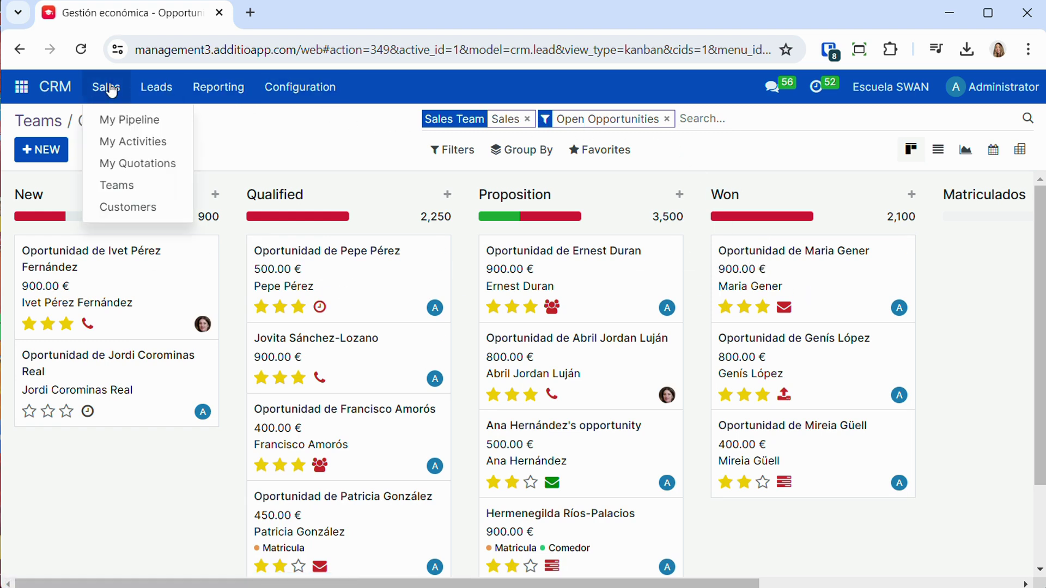
left_click(137, 207)
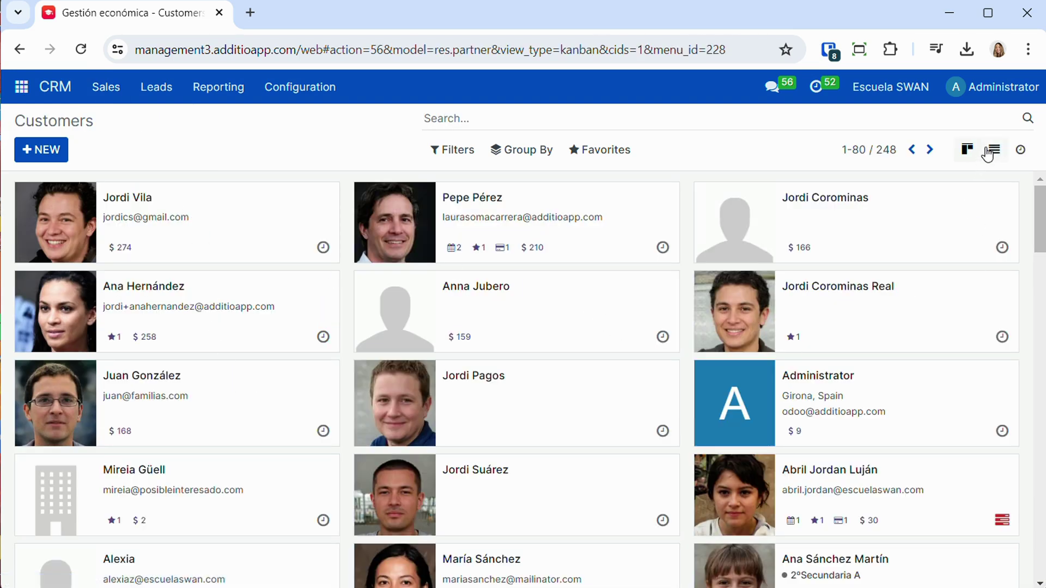
left_click(995, 150)
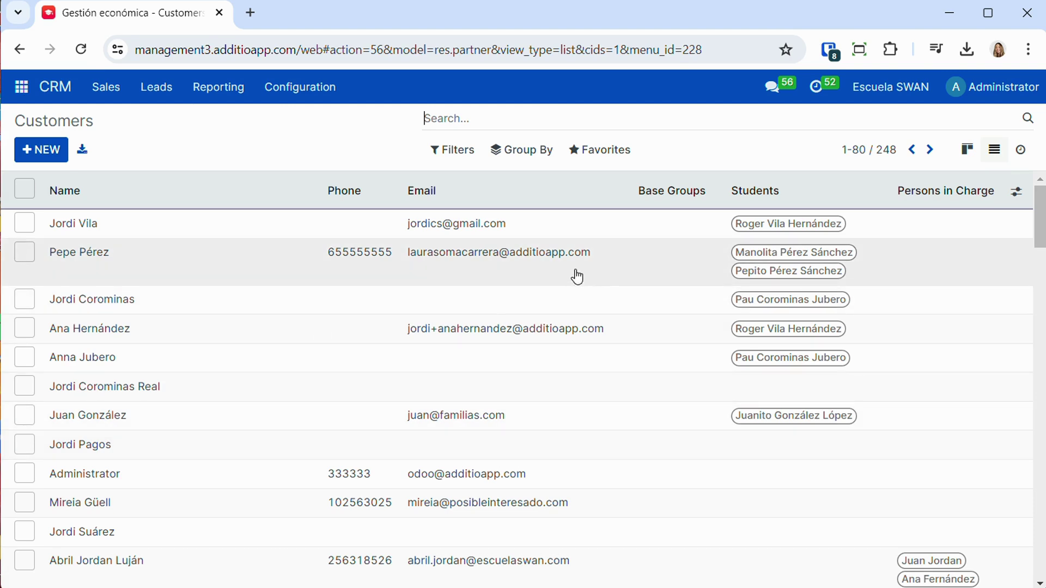
Step: Examine the grouping, custom group and filtering options of the customers list
left_click(513, 154)
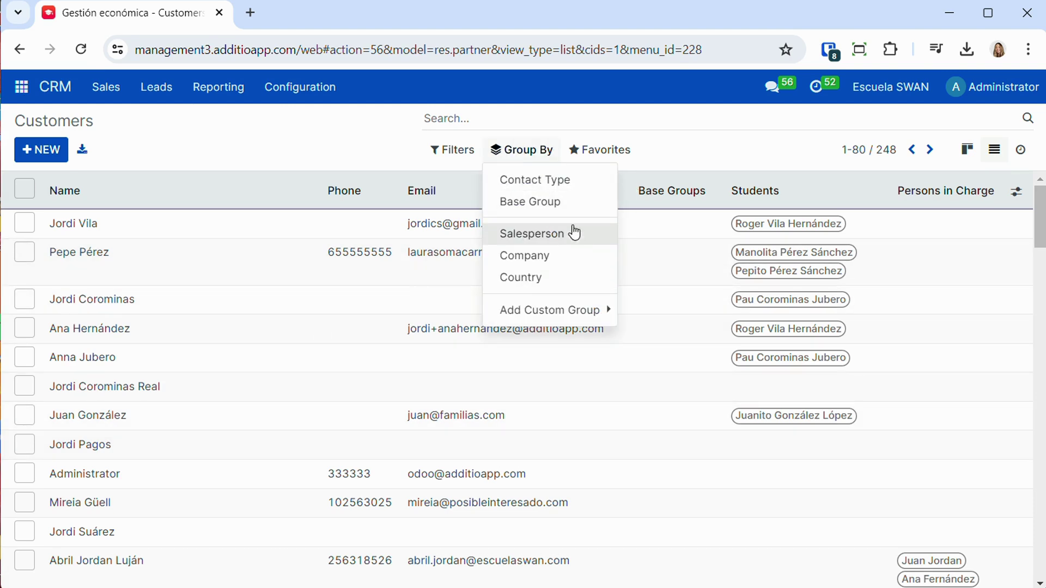
left_click(573, 310)
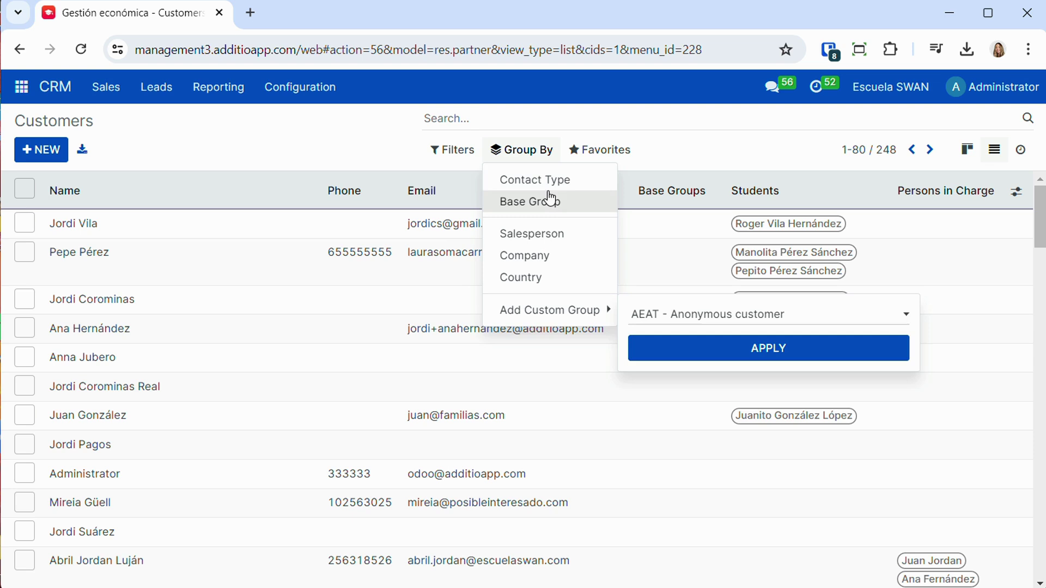
left_click(447, 152)
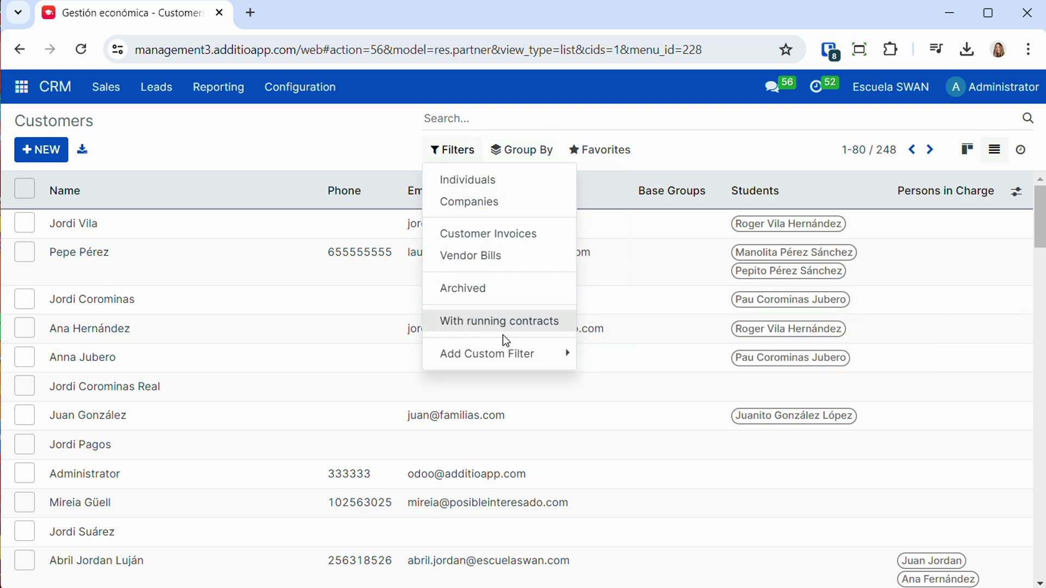
left_click(336, 153)
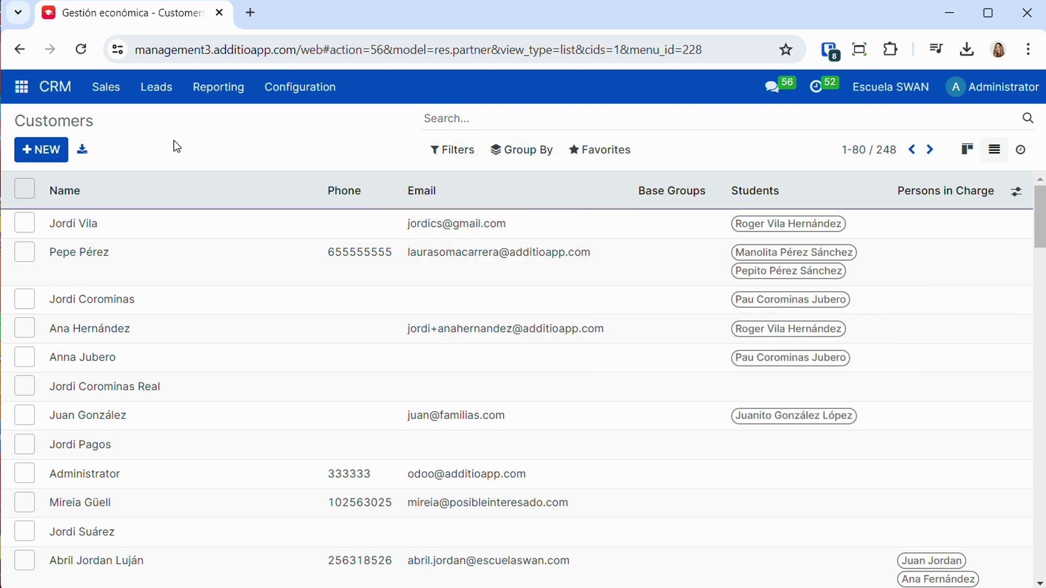
Step: Select the first two customers in the list and open the actions available for them
left_click(25, 224)
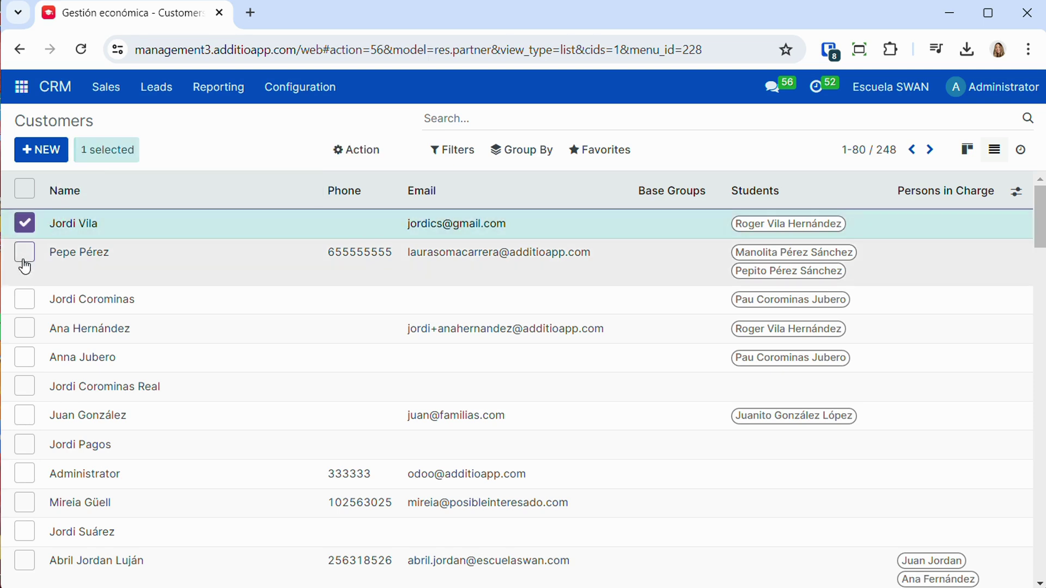
left_click(25, 261)
left_click(382, 152)
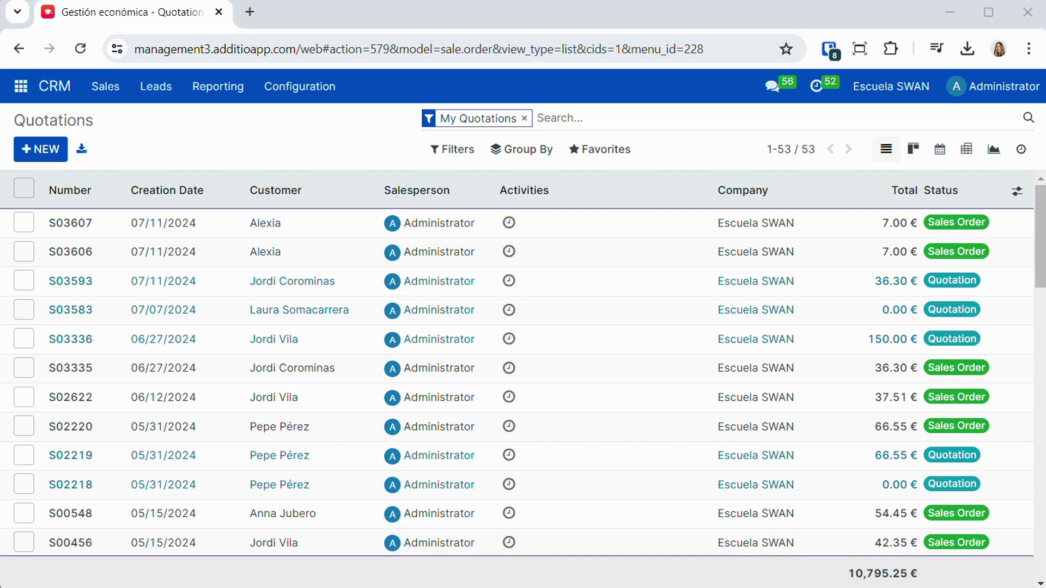
Step: Examine the quotations' grouping and filtering options, view them as kanban cards, and return to the list
left_click(531, 154)
mouse_move(550, 236)
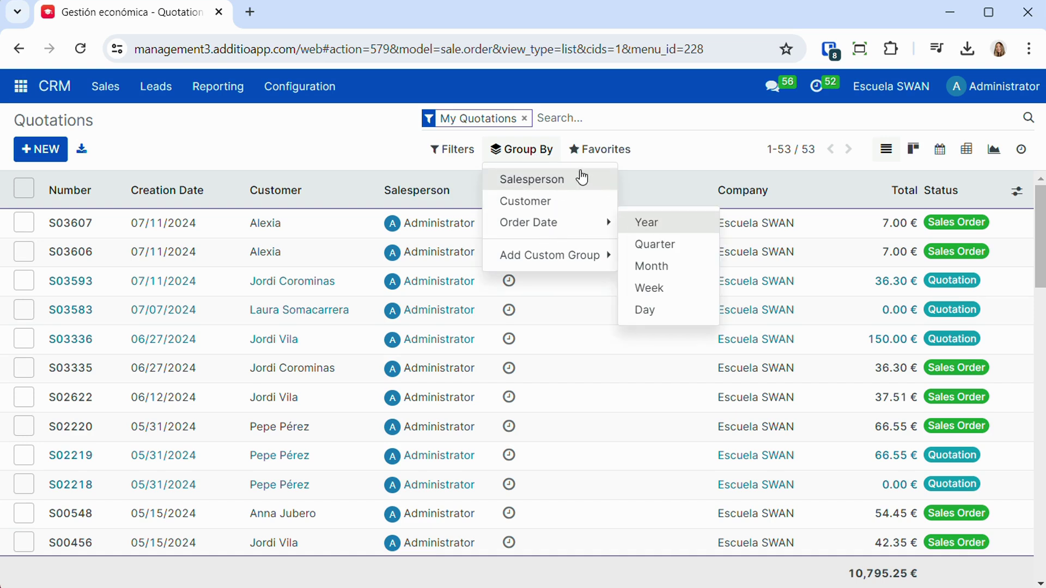
mouse_move(479, 149)
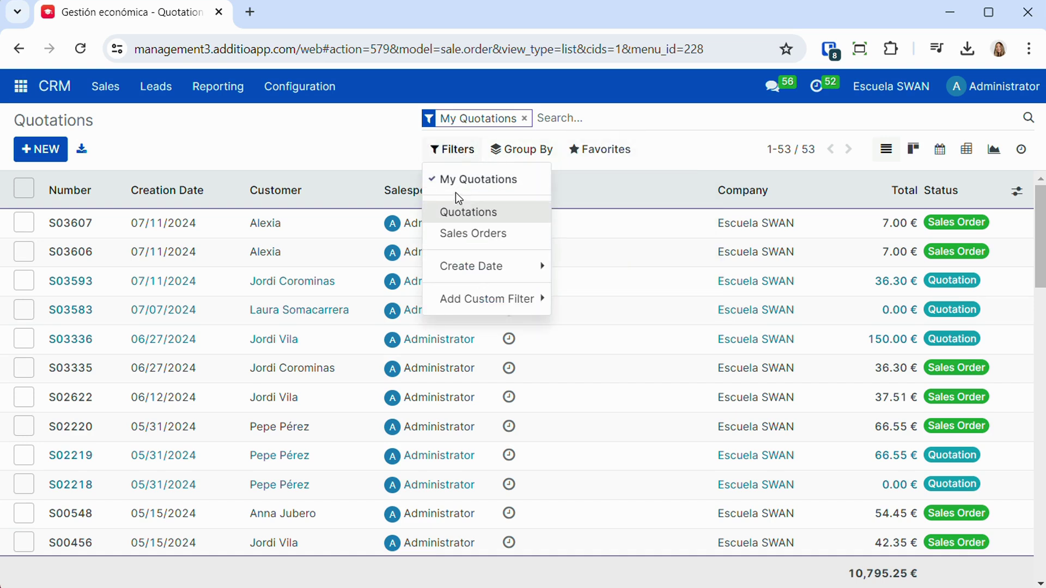
left_click(913, 151)
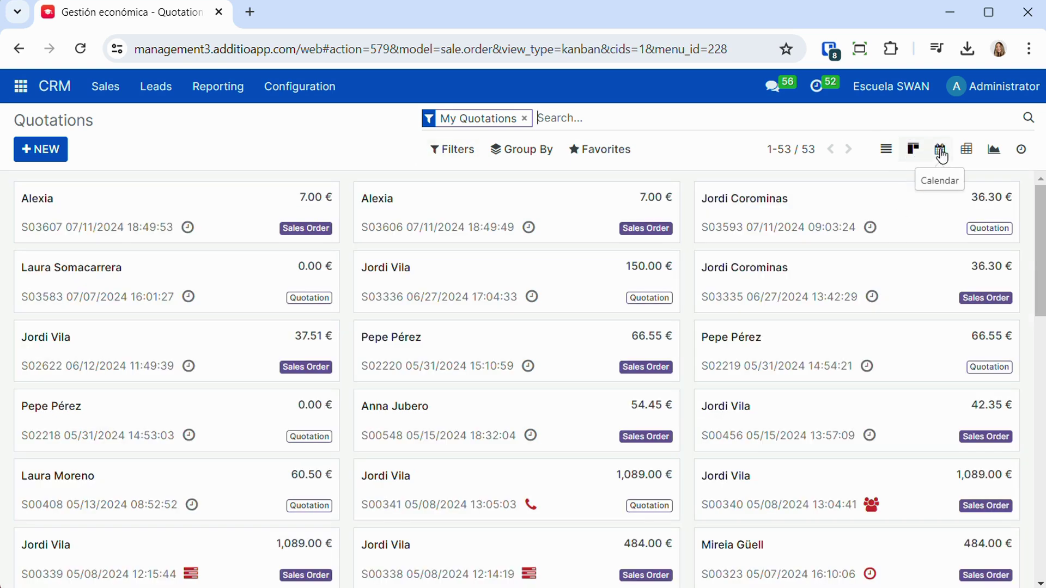
left_click(887, 151)
Step: Search the quotations by the customer's first name, open the first matching sales order and review its order lines
type("alexia")
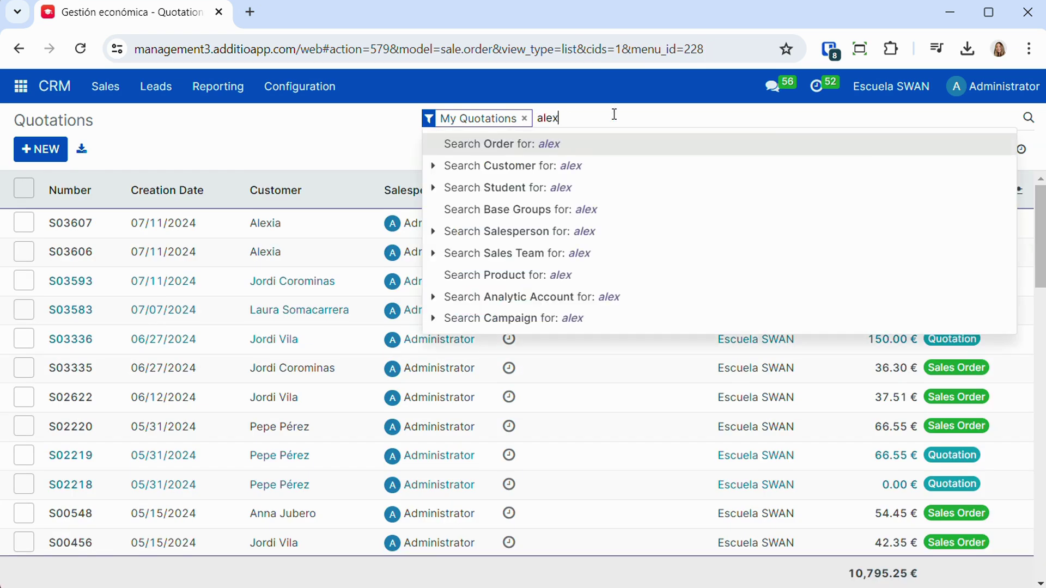
key("Return")
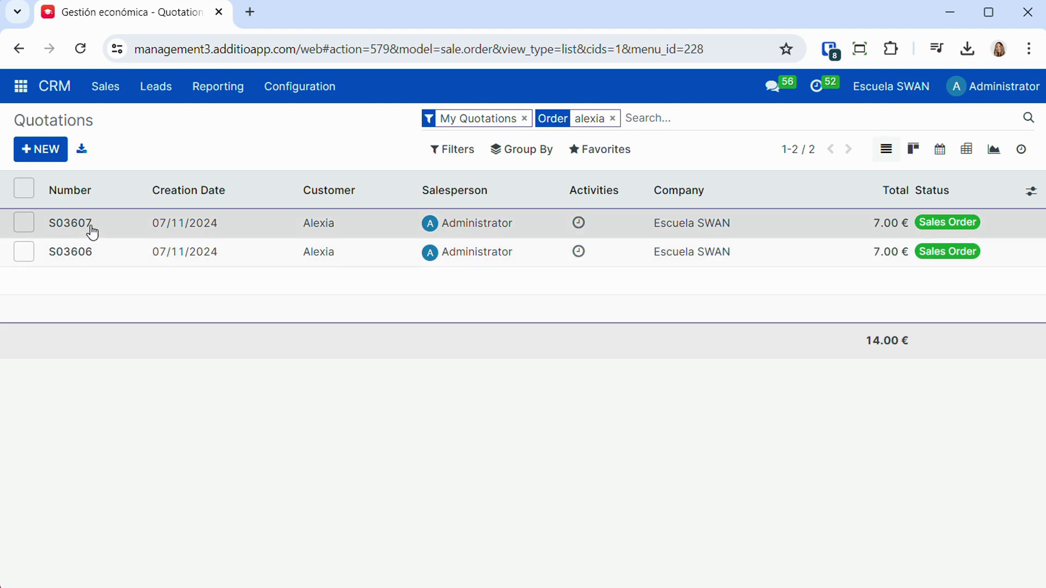
left_click(95, 233)
scroll(243, 287, "down", 5)
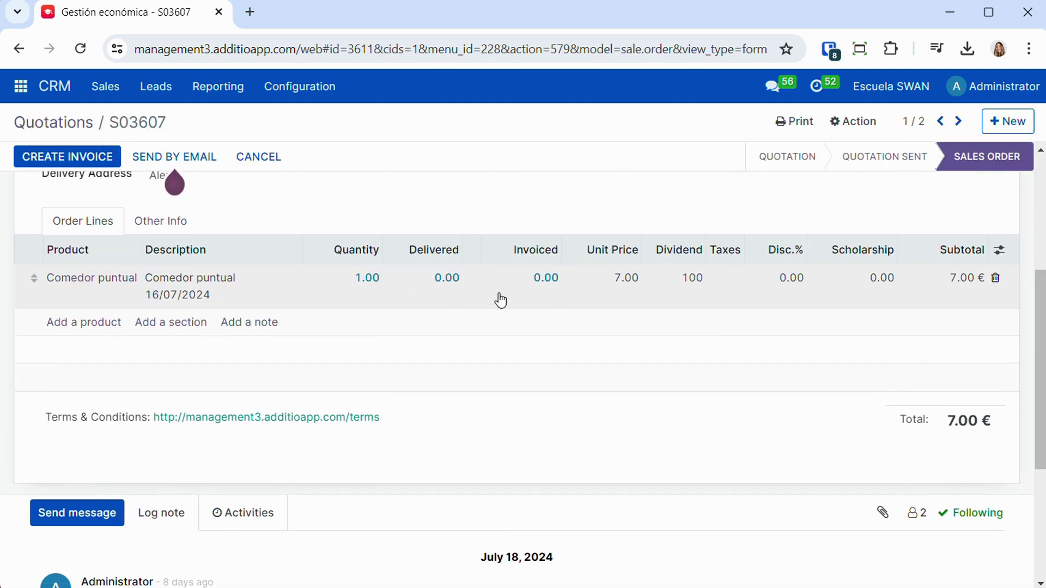
scroll(703, 332, "up", 5)
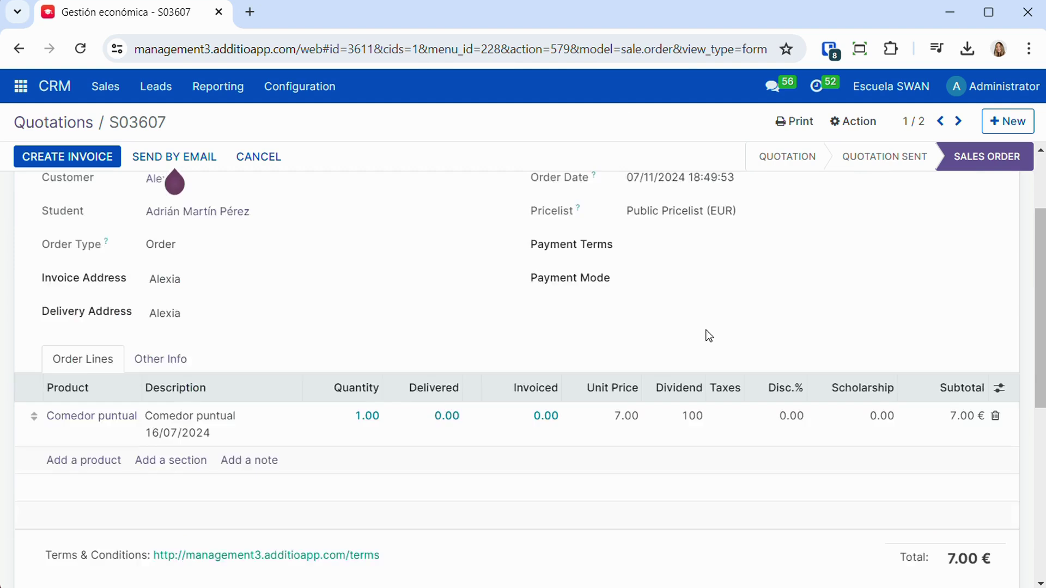
Step: Set the sales order's payment terms to 30 Days, open the payment mode choices and review the order lines
left_click(708, 362)
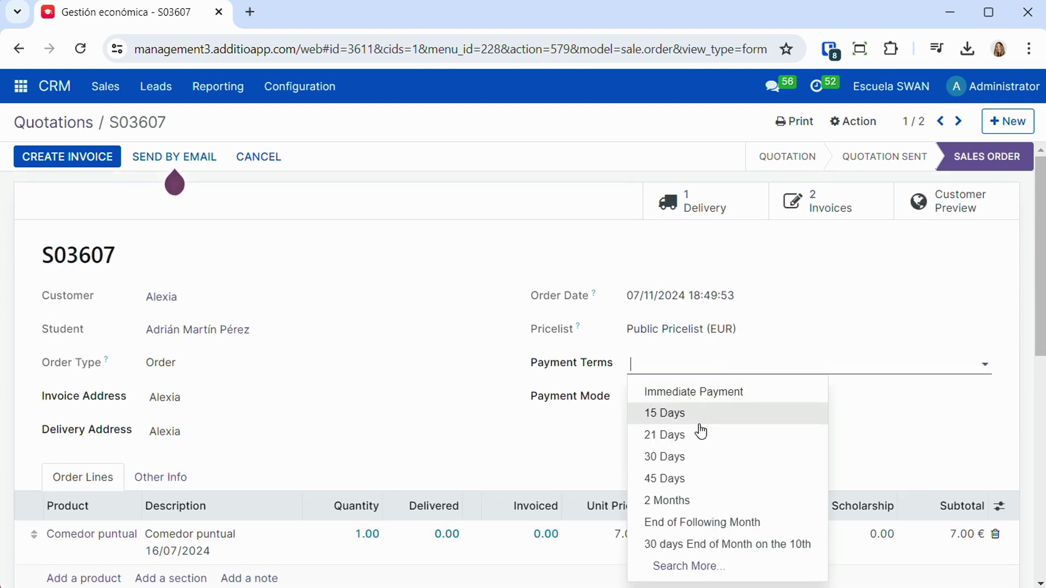
left_click(698, 457)
left_click(681, 398)
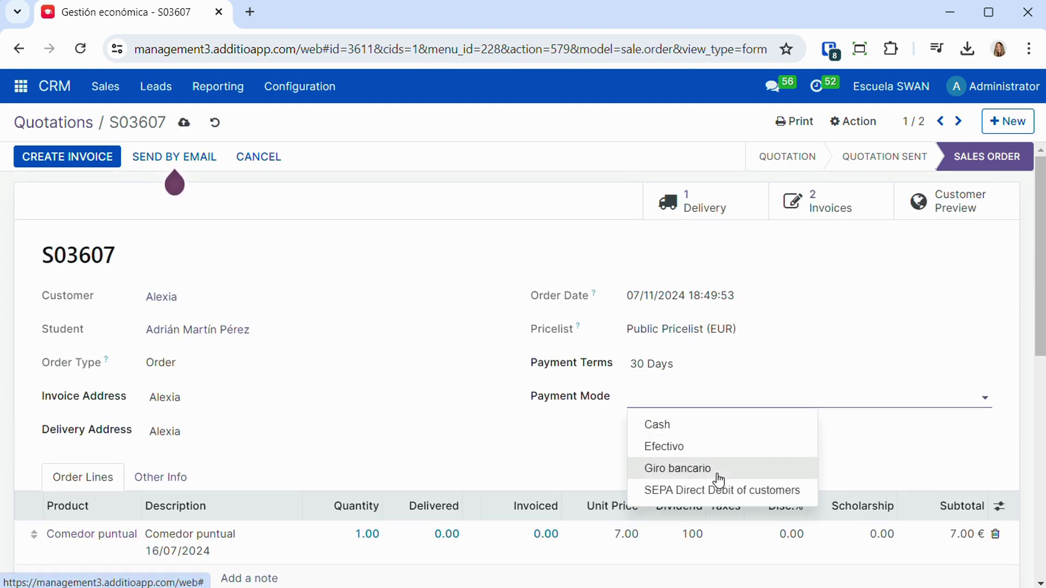
scroll(558, 401, "down", 5)
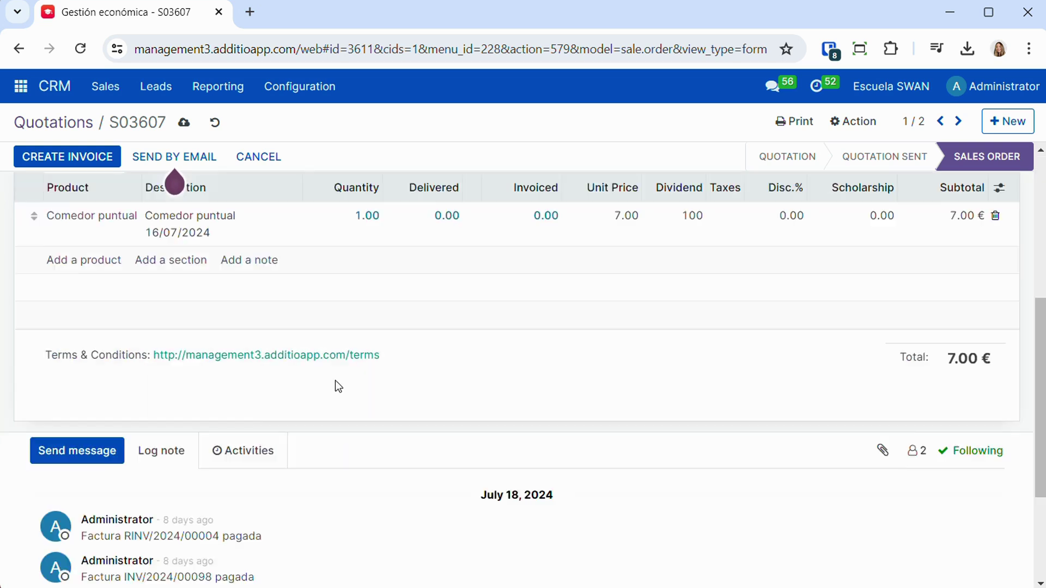
scroll(184, 347, "up", 2)
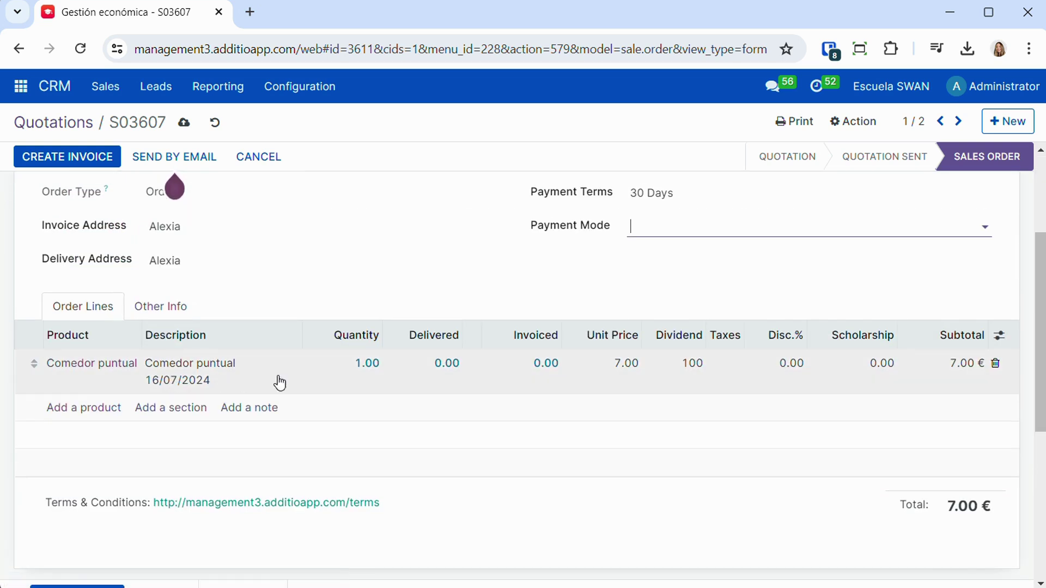
Step: Add the product Matricula 23 / 24 as a new order line to the sales order
left_click(84, 409)
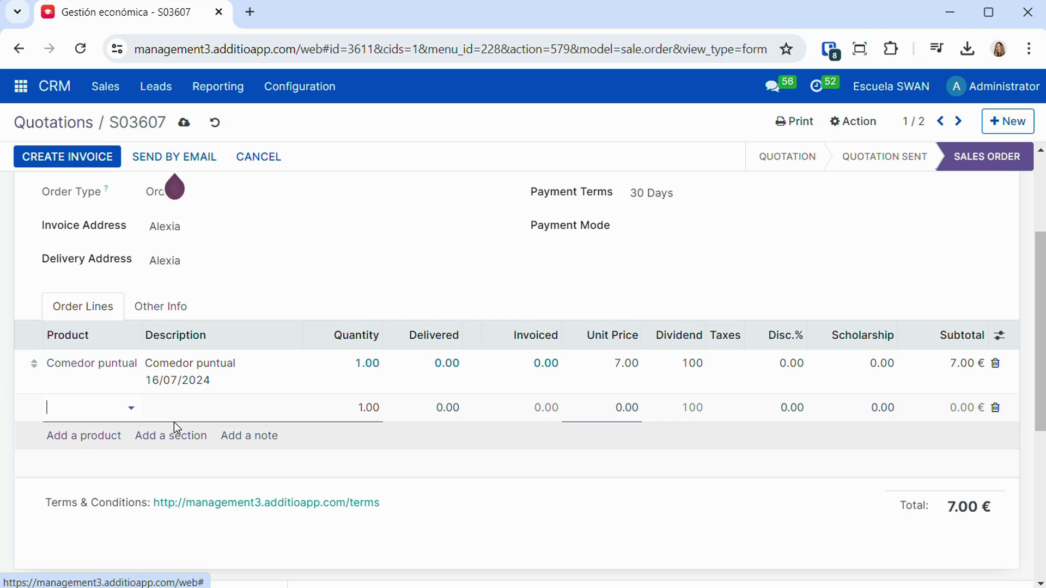
left_click(126, 410)
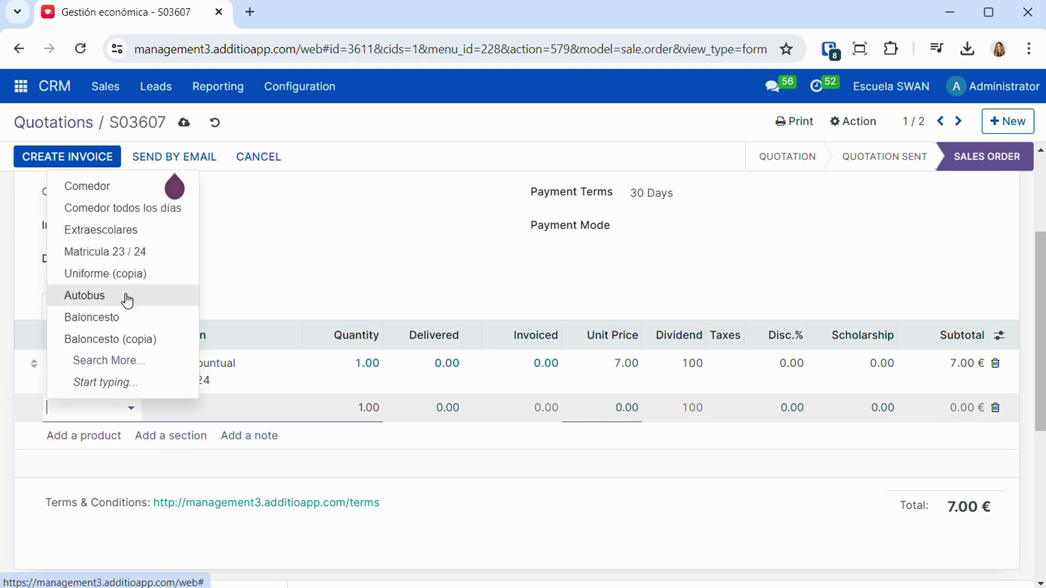
left_click(134, 253)
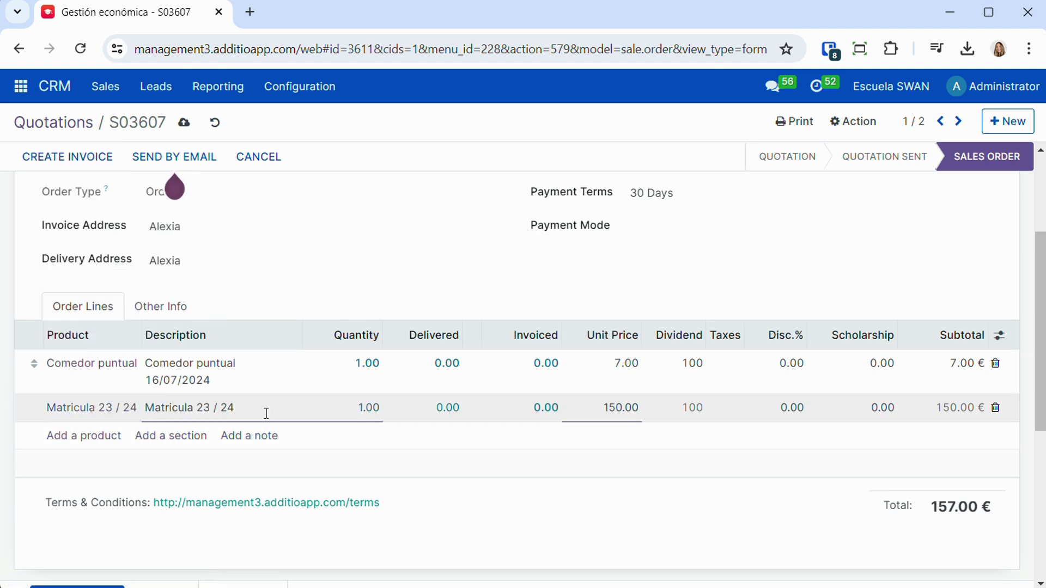
left_click(462, 453)
scroll(425, 444, "up", 3)
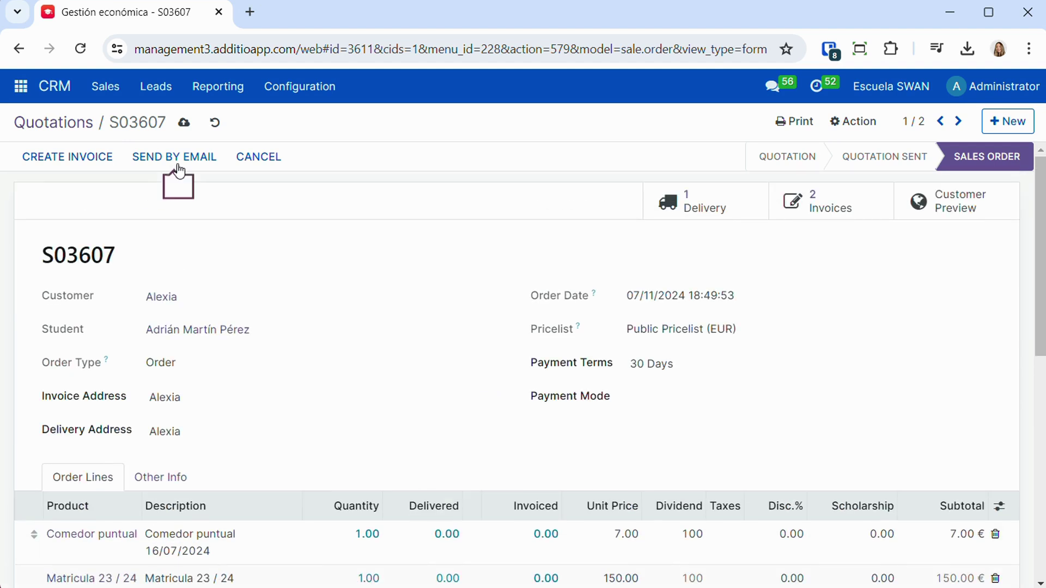
Step: Save the sales order and send its confirmation email with the PDF attached to the customer
left_click(187, 125)
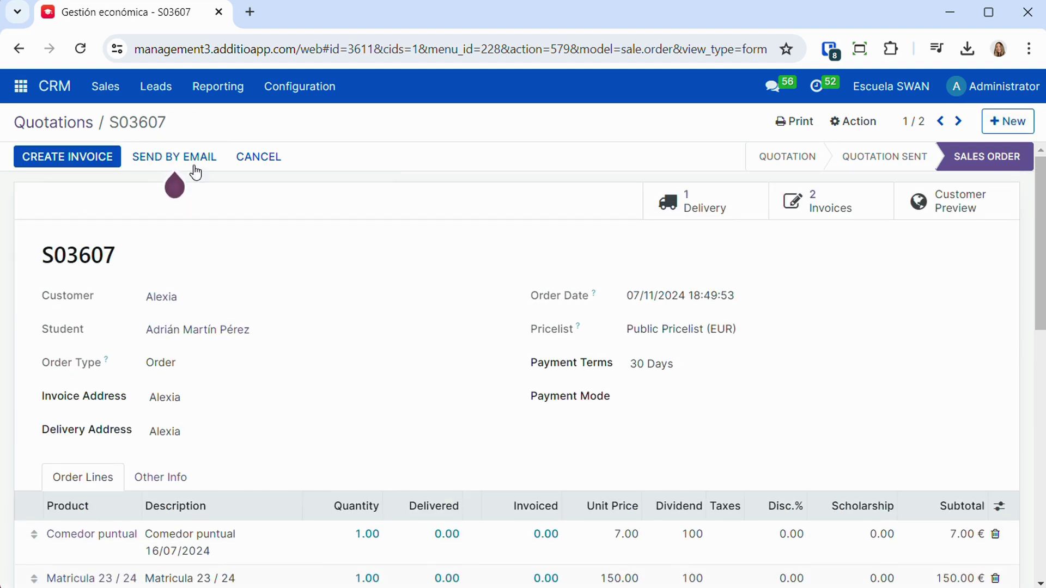
left_click(165, 160)
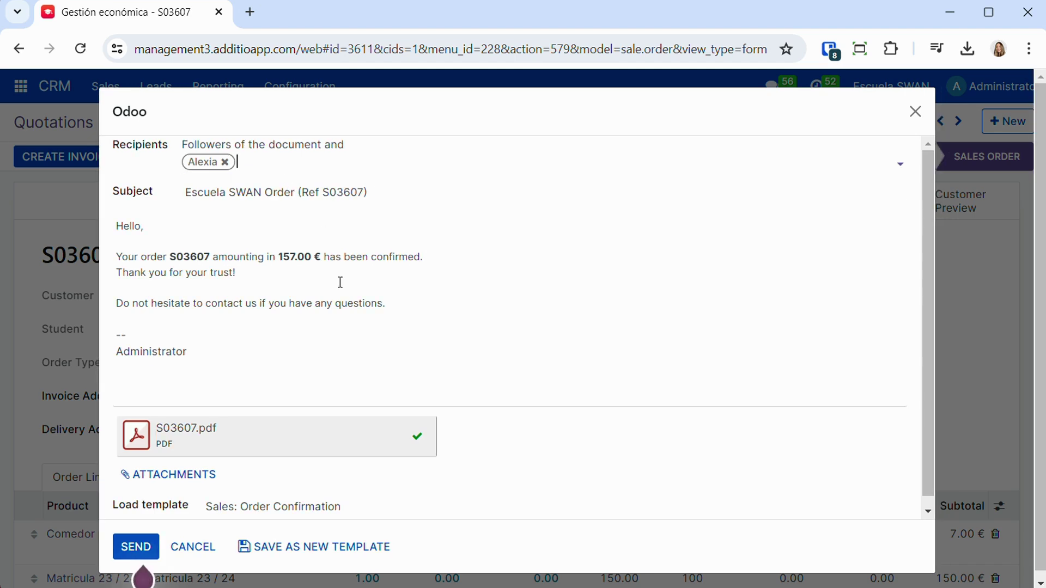
left_click(145, 555)
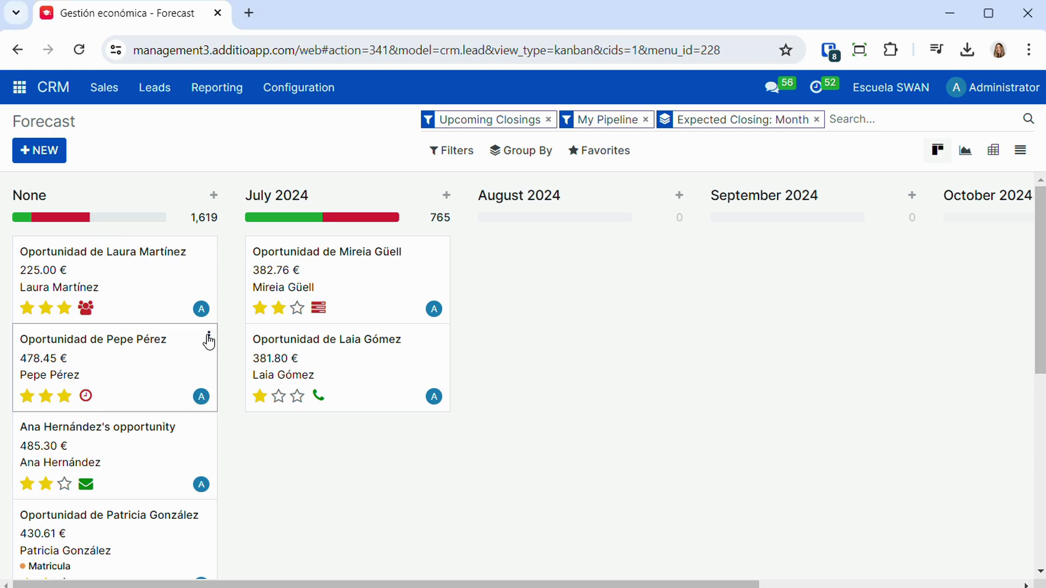
Step: Open the second opportunity in the forecast's None column and mark it as lost with the reason "We don't have people/skills"
left_click(209, 336)
left_click(130, 362)
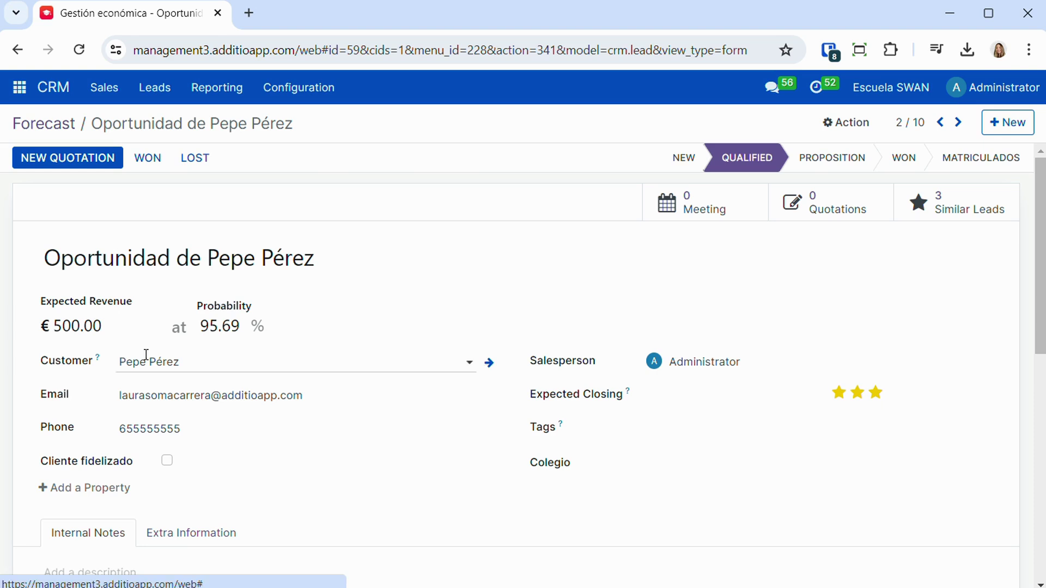
left_click(197, 159)
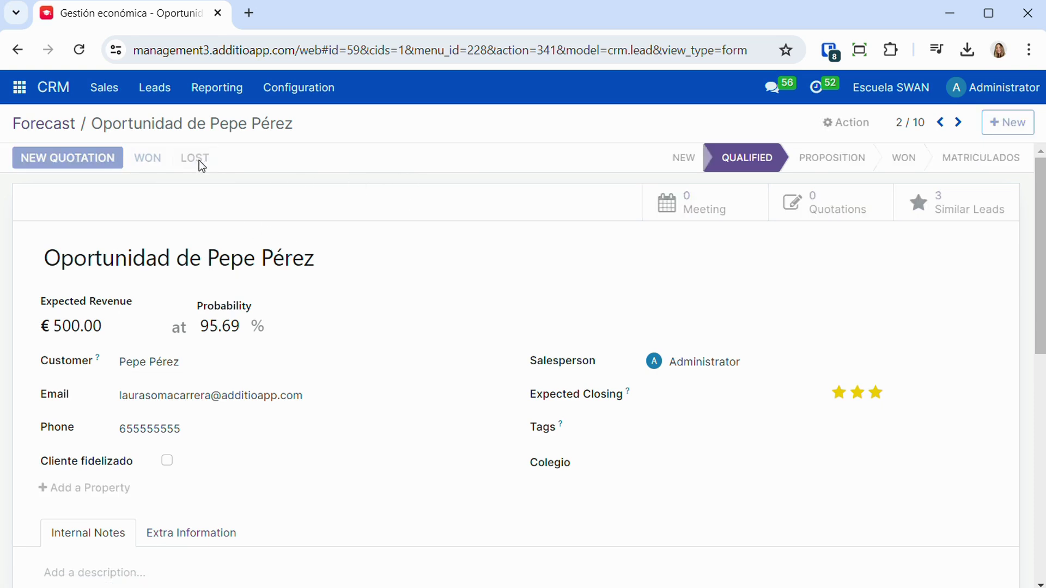
left_click(370, 166)
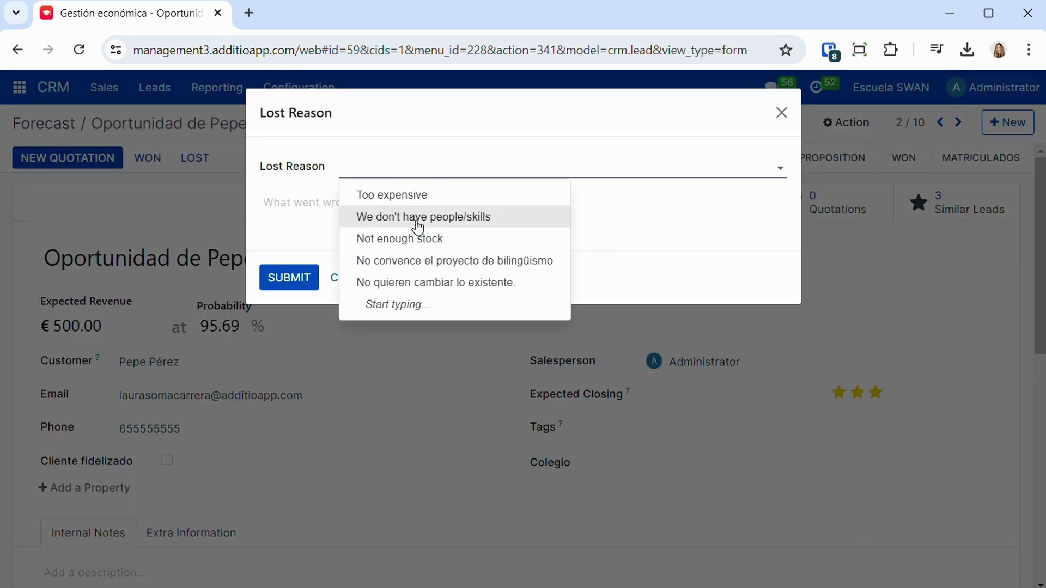
left_click(442, 218)
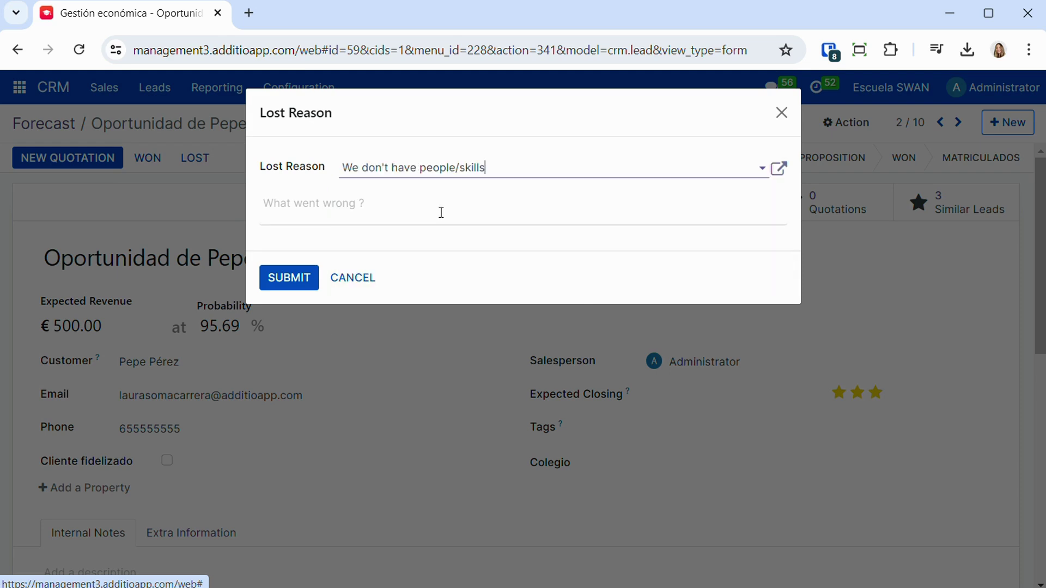
left_click(299, 285)
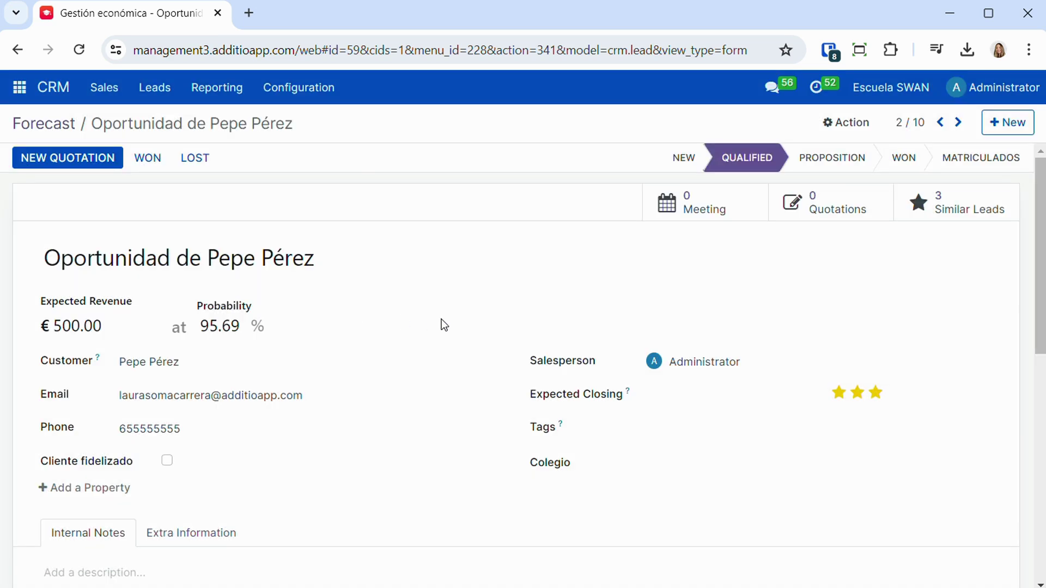
Step: Return to the Forecast board and review the opportunities in the None column
left_click(59, 131)
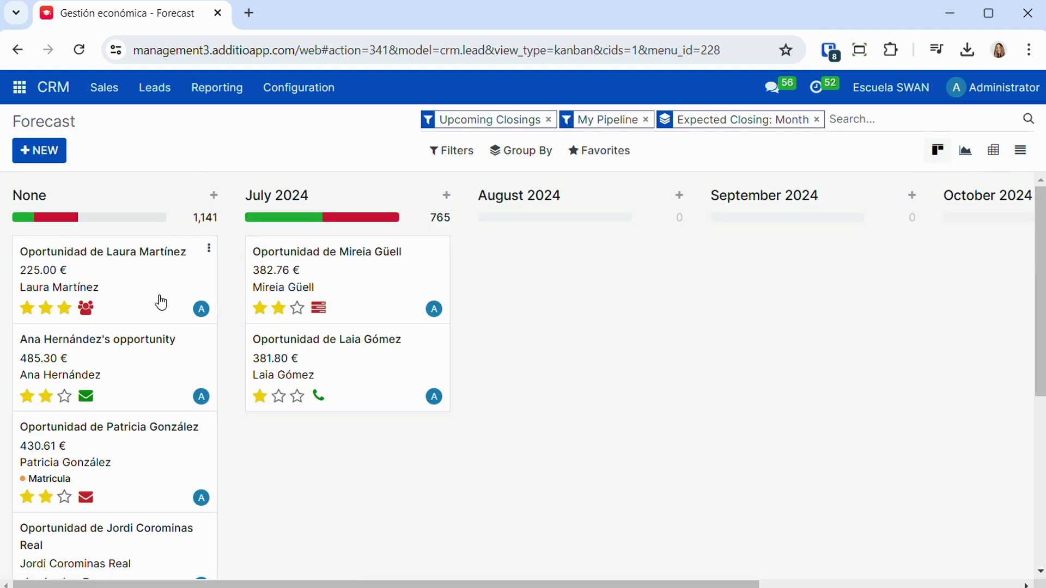
scroll(157, 386, "down", 5)
scroll(158, 385, "up", 5)
scroll(157, 385, "down", 5)
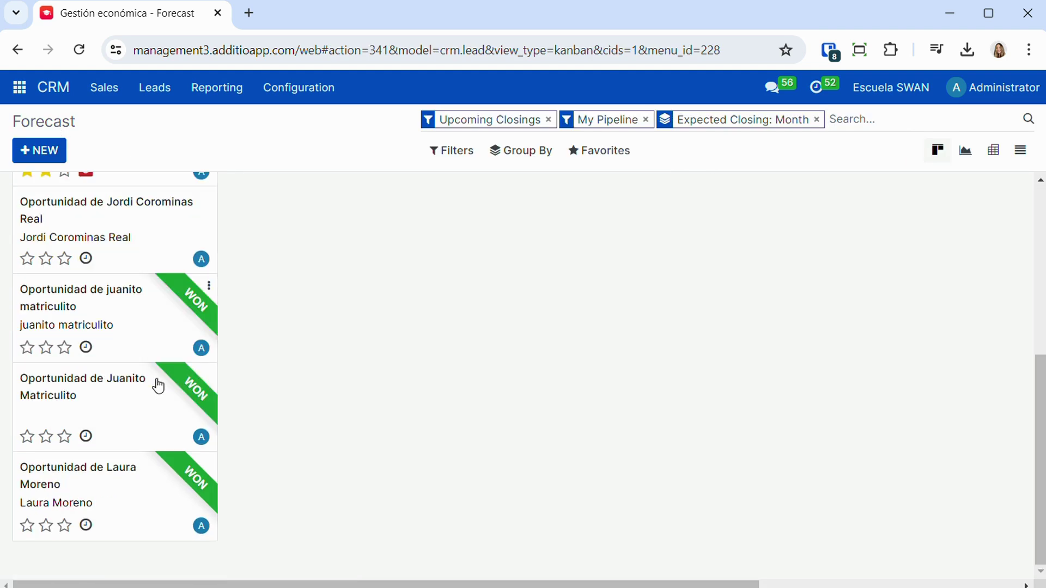
scroll(148, 420, "up", 5)
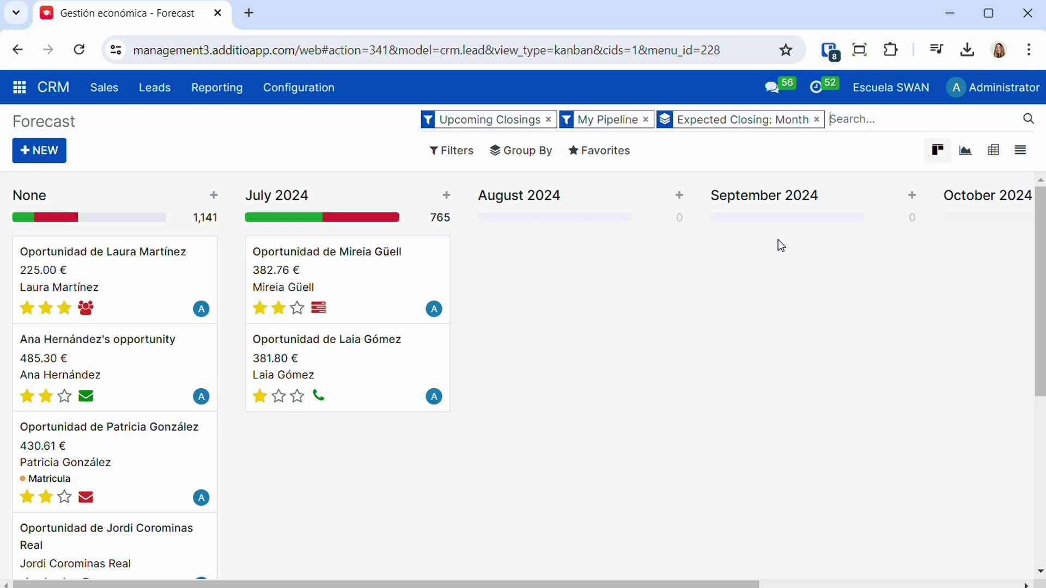
Step: View the forecast as a graph and as a pivot table, and check the grouping options for the New stage
left_click(965, 151)
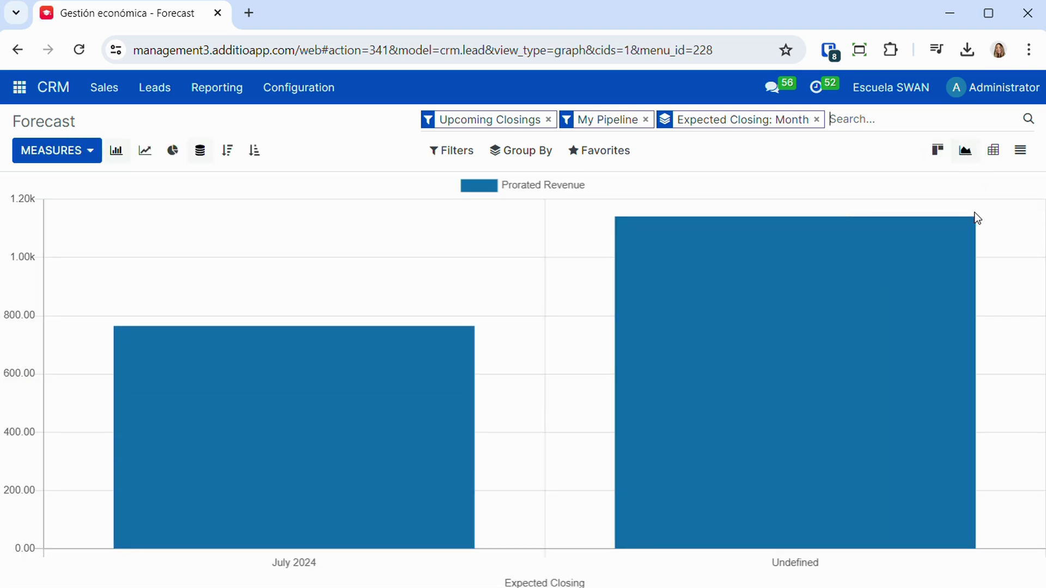
left_click(995, 156)
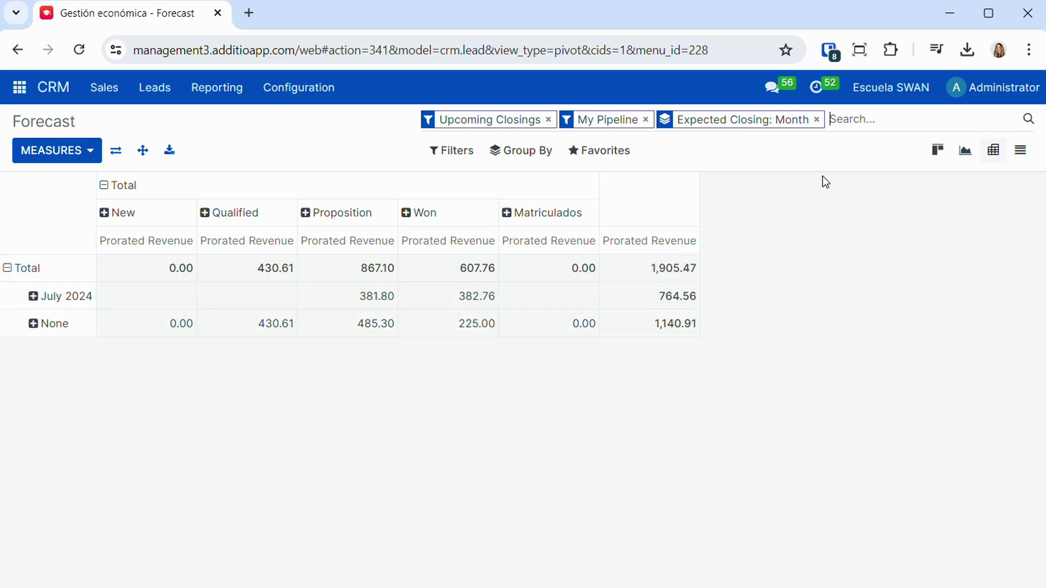
left_click(105, 220)
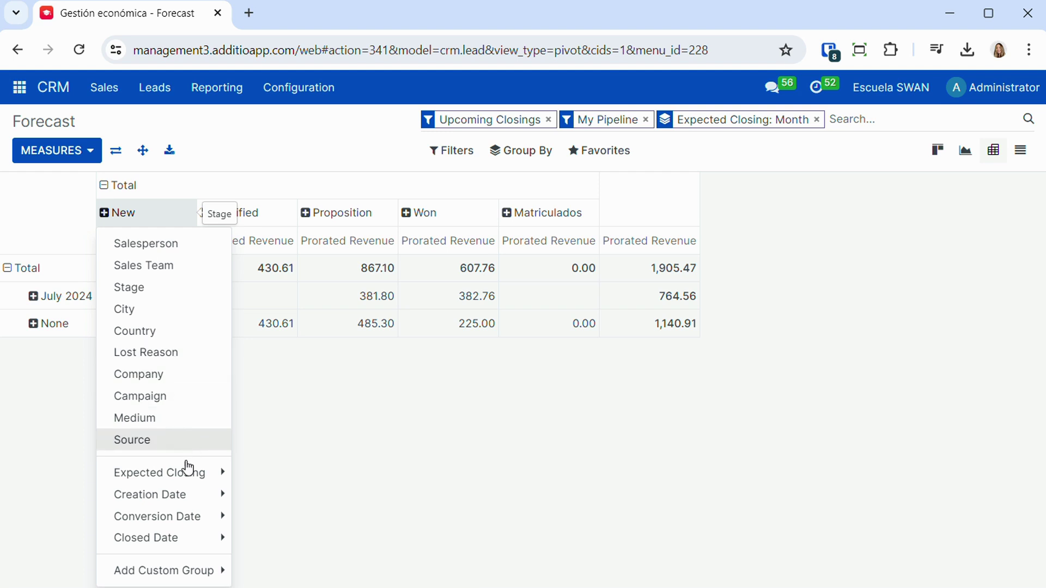
left_click(384, 408)
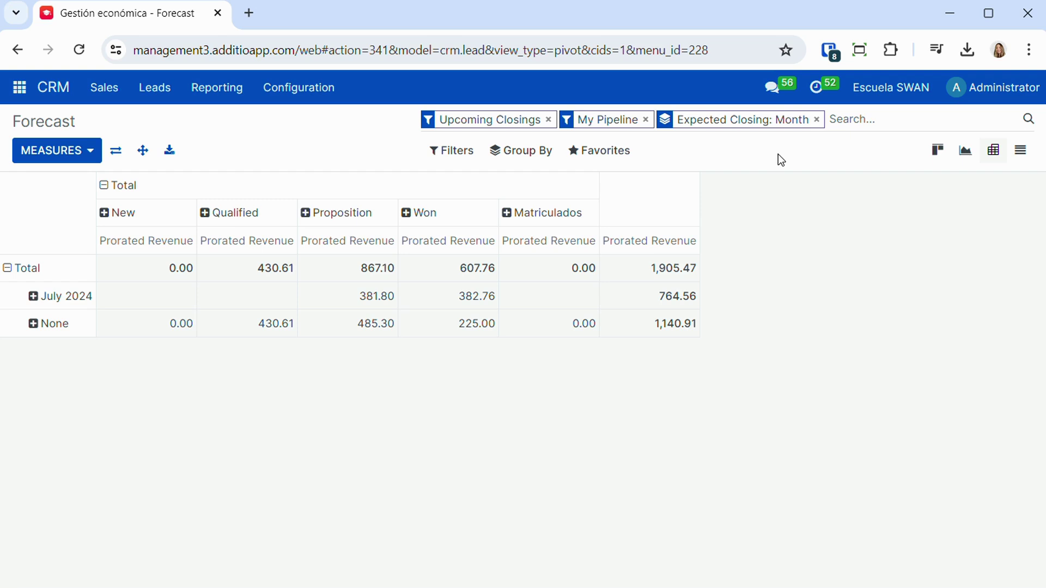
Step: Show the forecast as a list and expand the July 2024 and None groups
left_click(1019, 152)
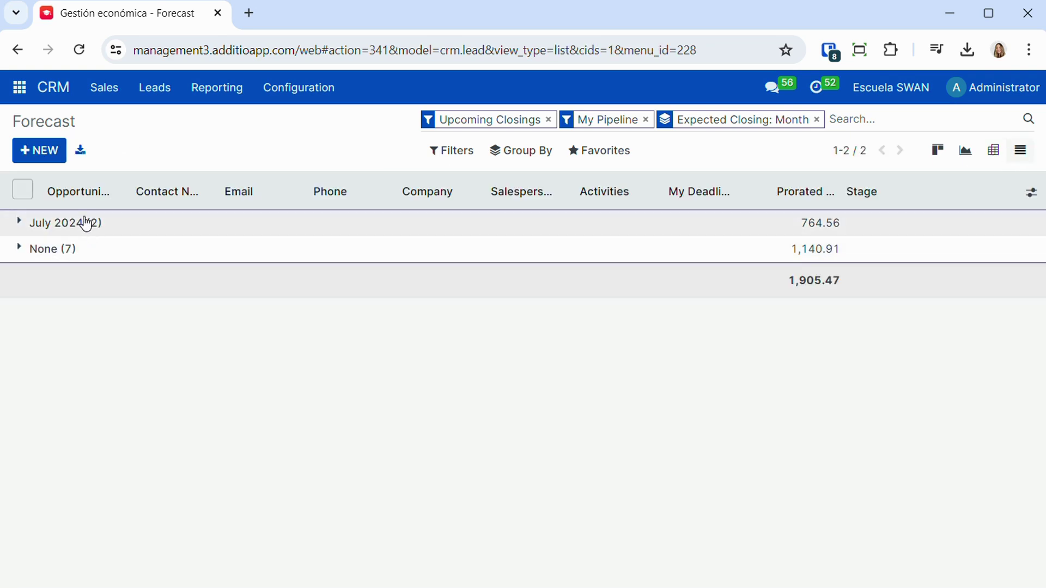
left_click(25, 227)
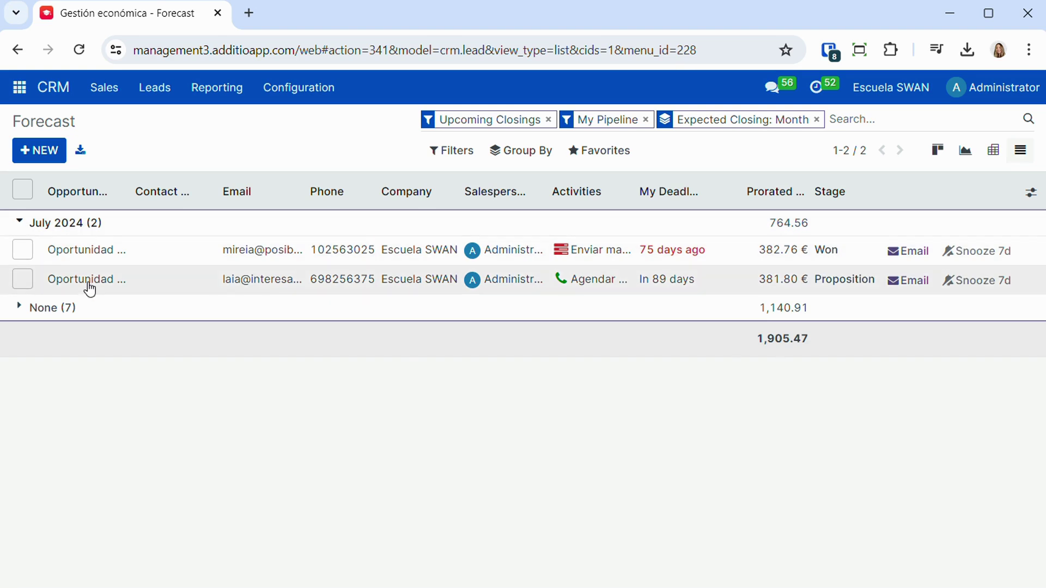
left_click(21, 306)
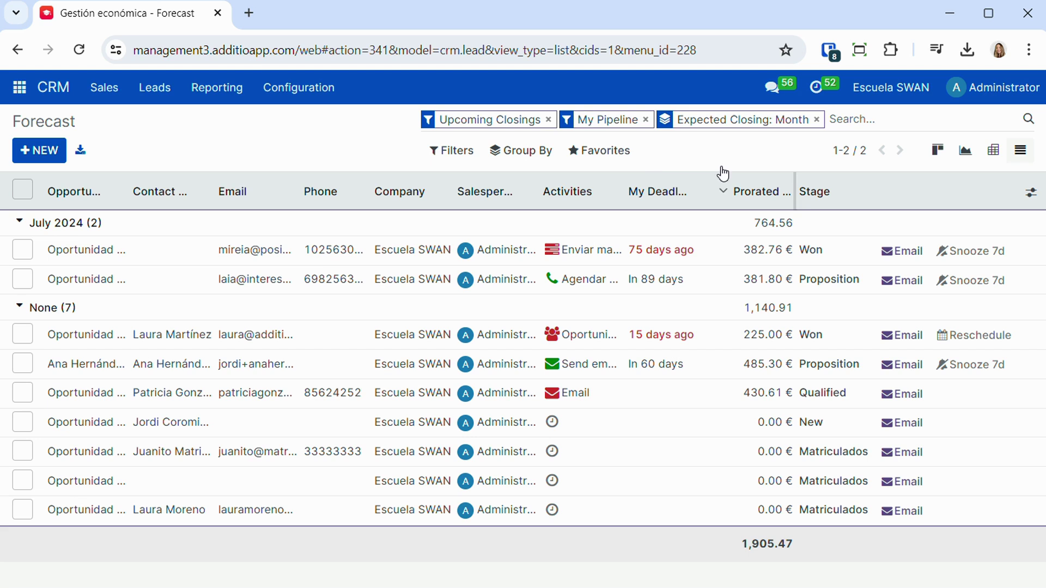
Step: Remove the Expected Closing: Month grouping and the My Pipeline filter, and show the forecast as a graph
left_click(817, 120)
left_click(645, 120)
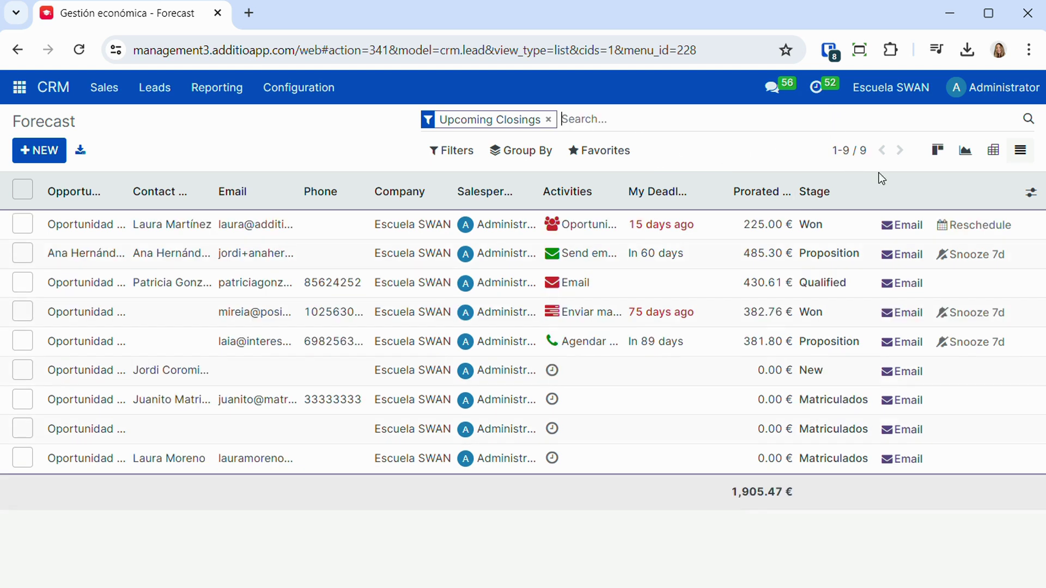
left_click(965, 151)
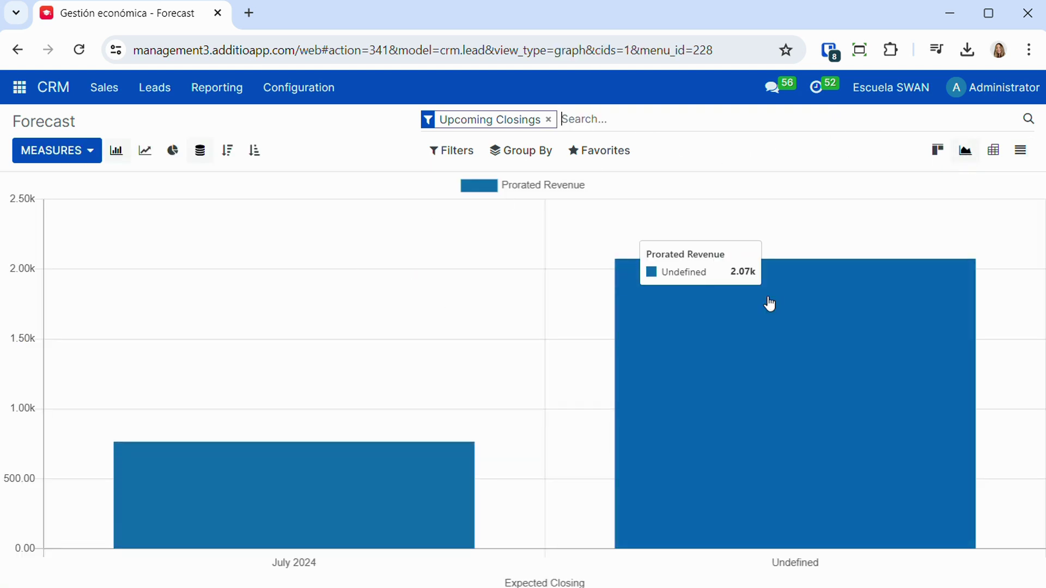
Step: Set the graph's measure to Expected Revenue and compare the line and pie charts before returning to the bar chart
left_click(86, 151)
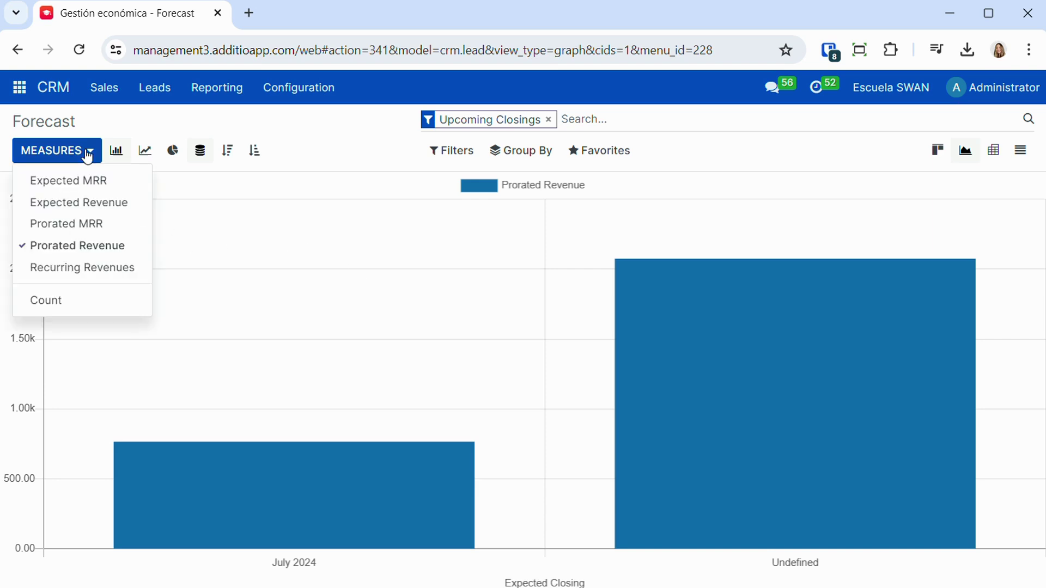
left_click(111, 210)
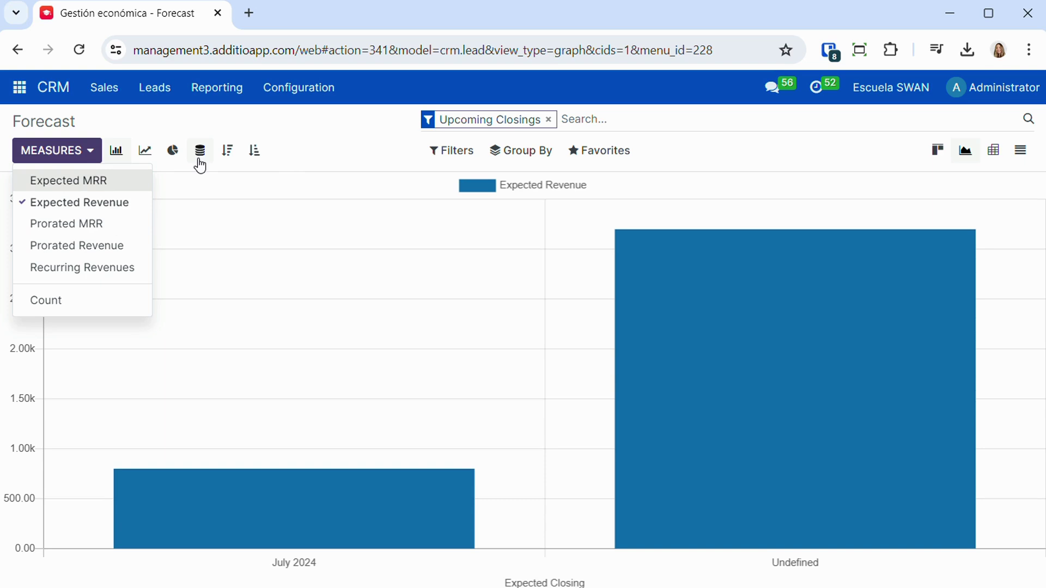
left_click(145, 152)
left_click(180, 153)
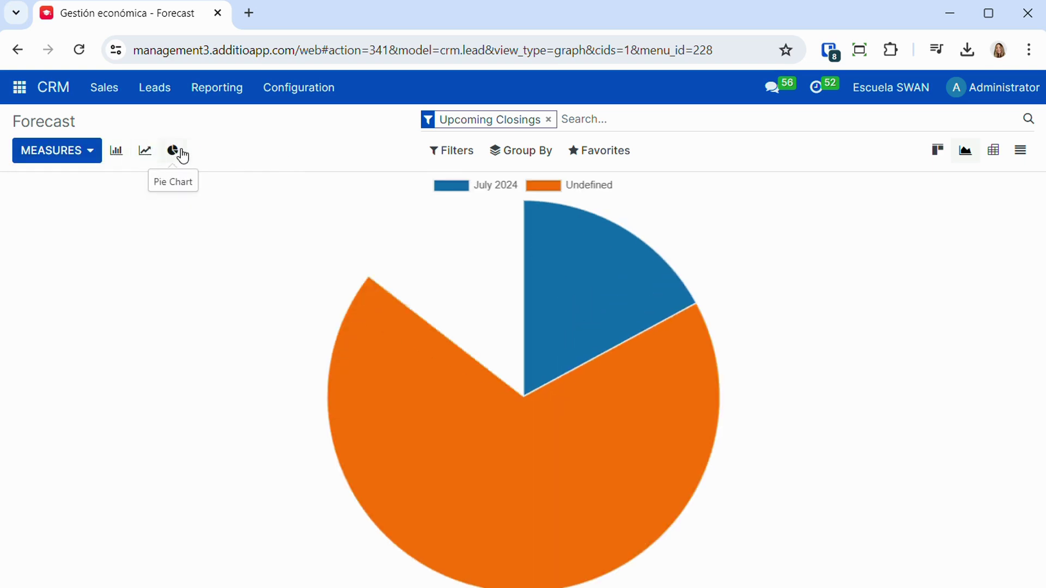
left_click(118, 150)
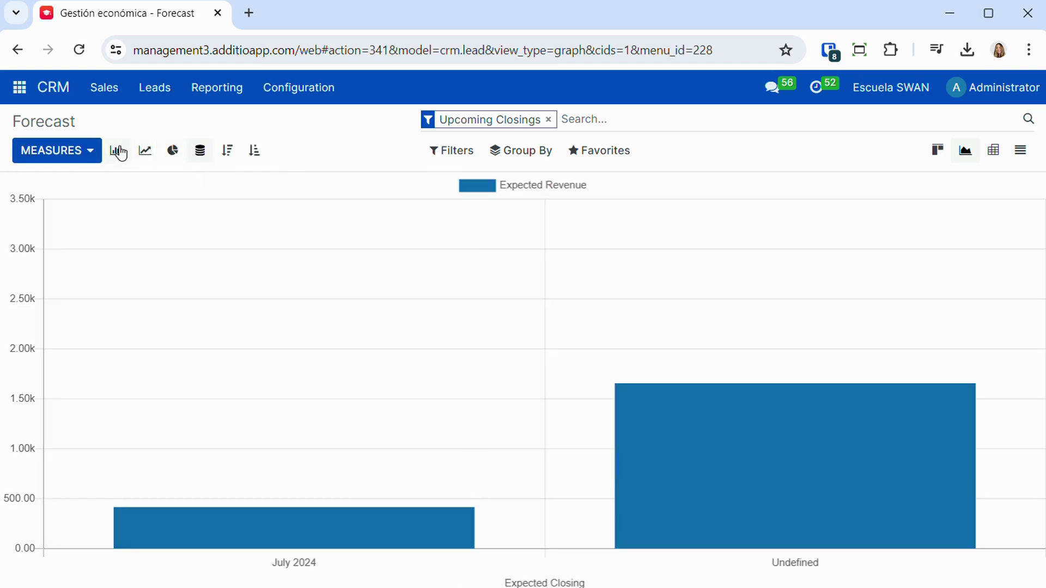
Step: Group the forecast graph by Sales Team, Stage and City, and display it as a line chart
left_click(519, 153)
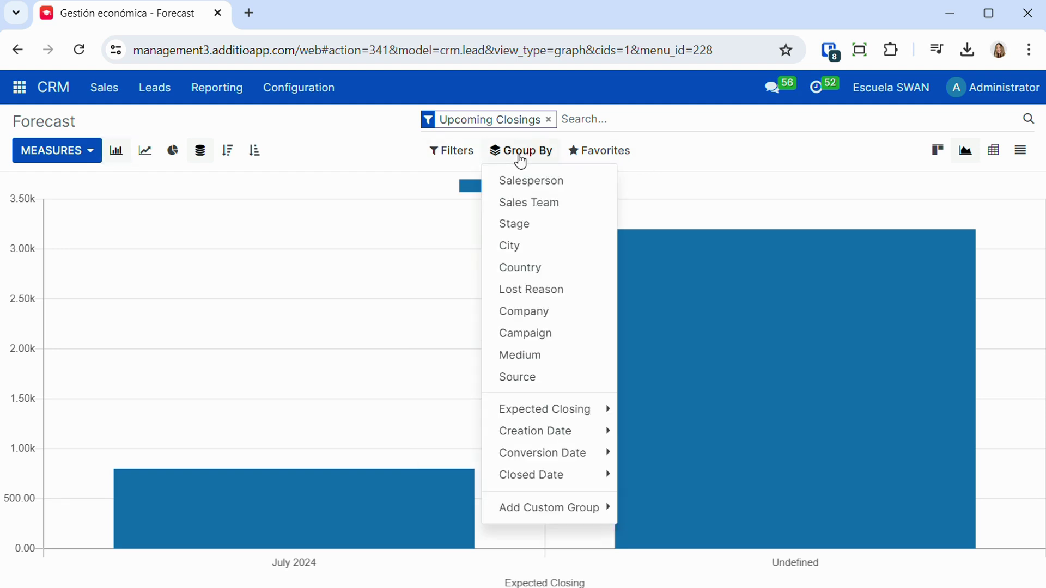
mouse_move(519, 154)
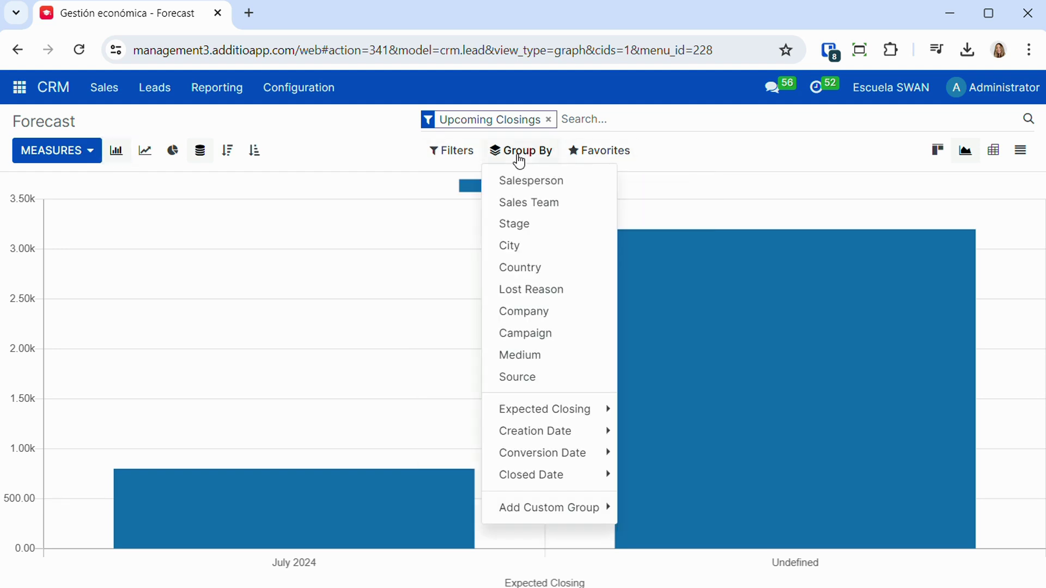
left_click(523, 202)
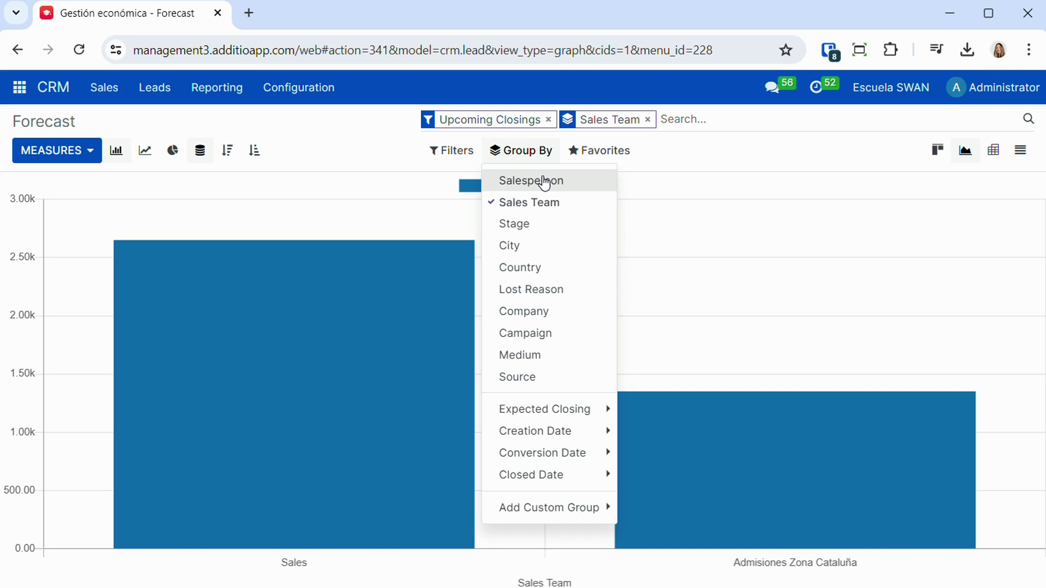
left_click(537, 225)
left_click(541, 245)
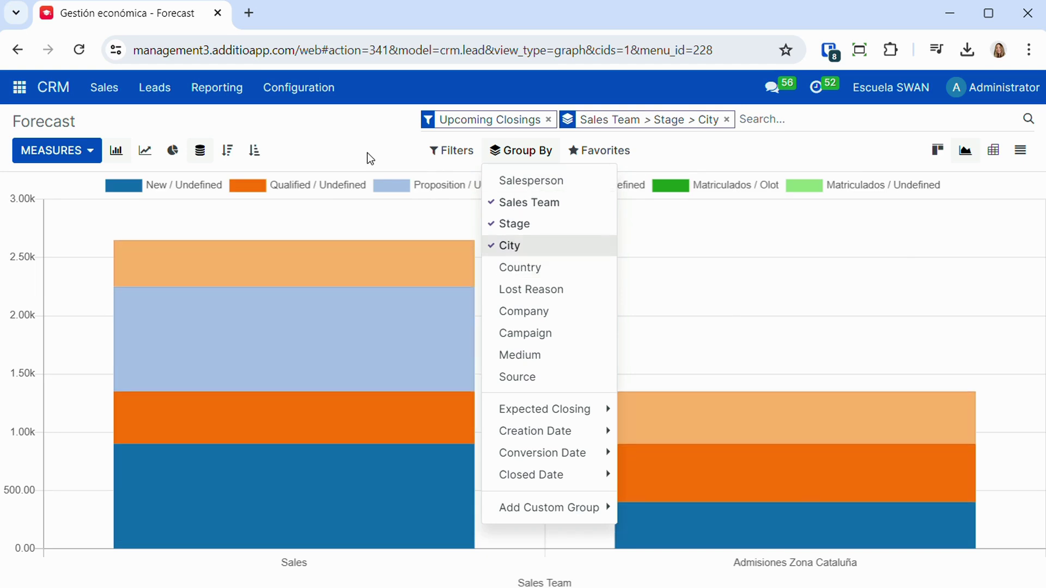
left_click(374, 150)
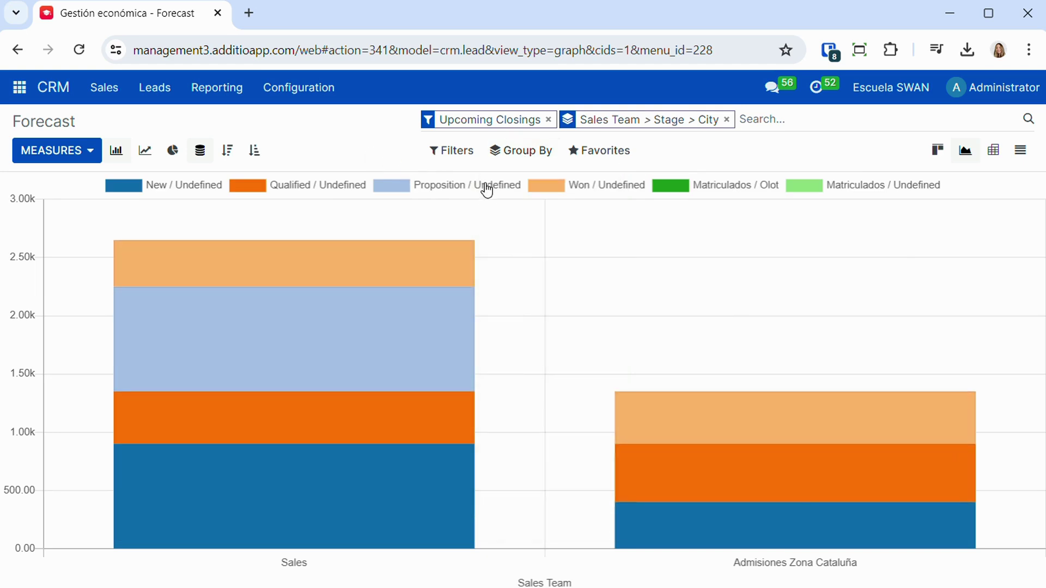
mouse_move(303, 472)
left_click(145, 154)
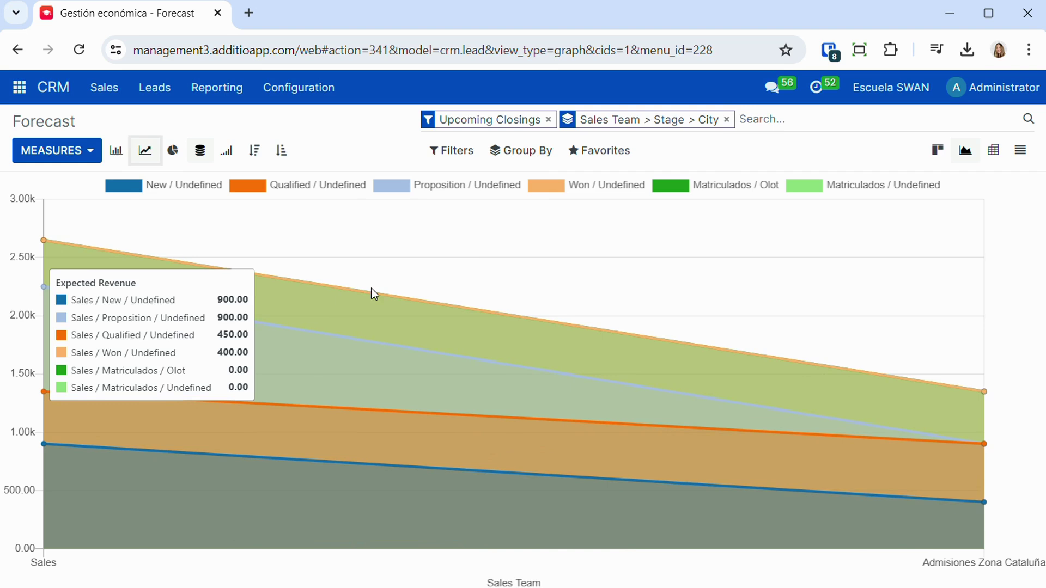